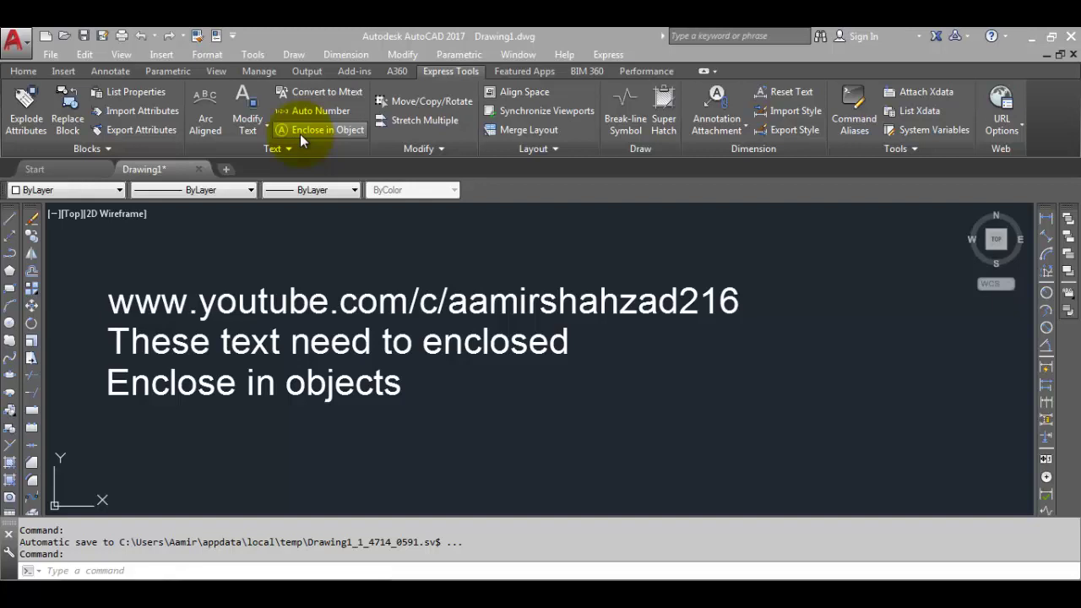
- Start Enclose in Object on the URL text line, accepting the default 0.3500 offset factor
left_click(304, 133)
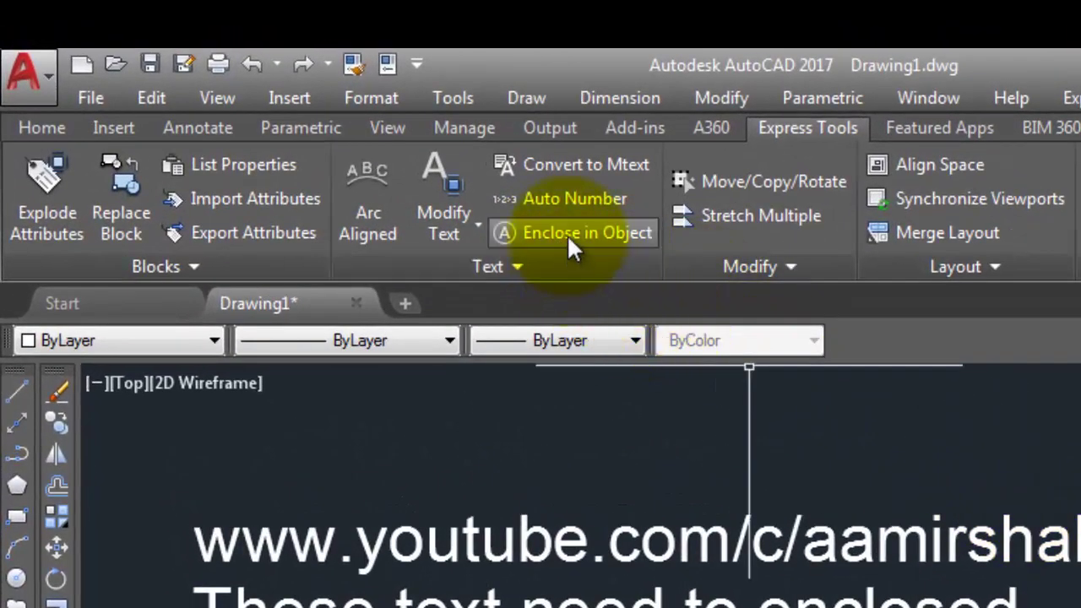
left_click(567, 234)
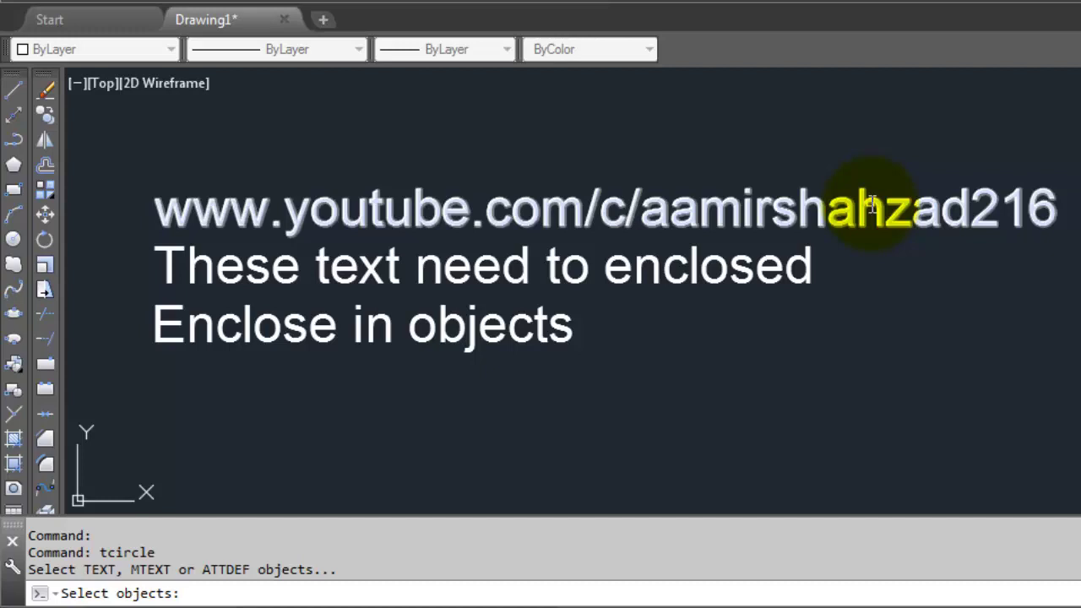
left_click(871, 203)
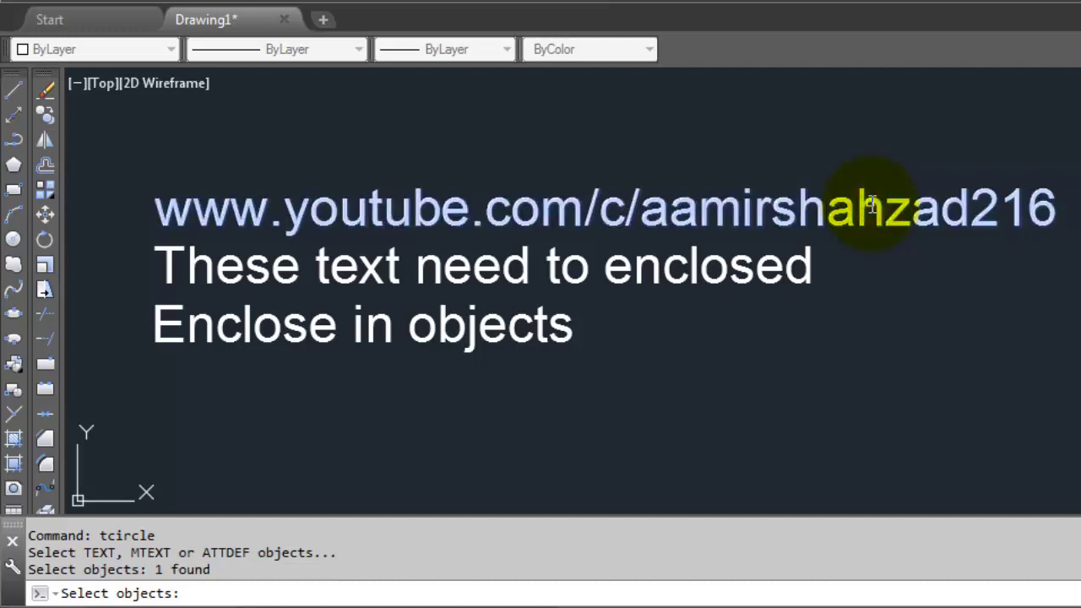
key("Return")
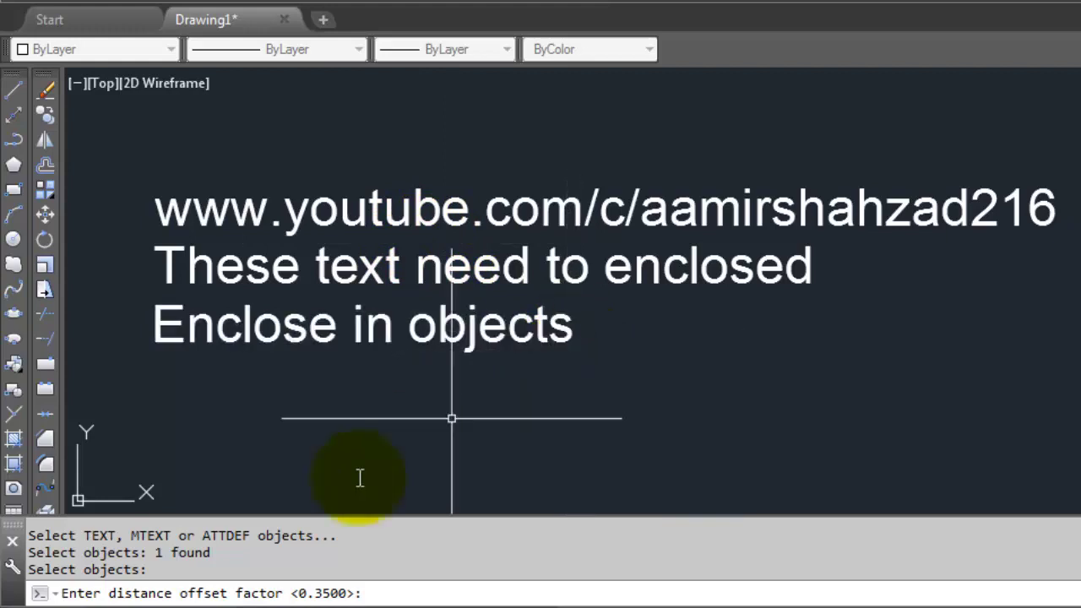
key("Return")
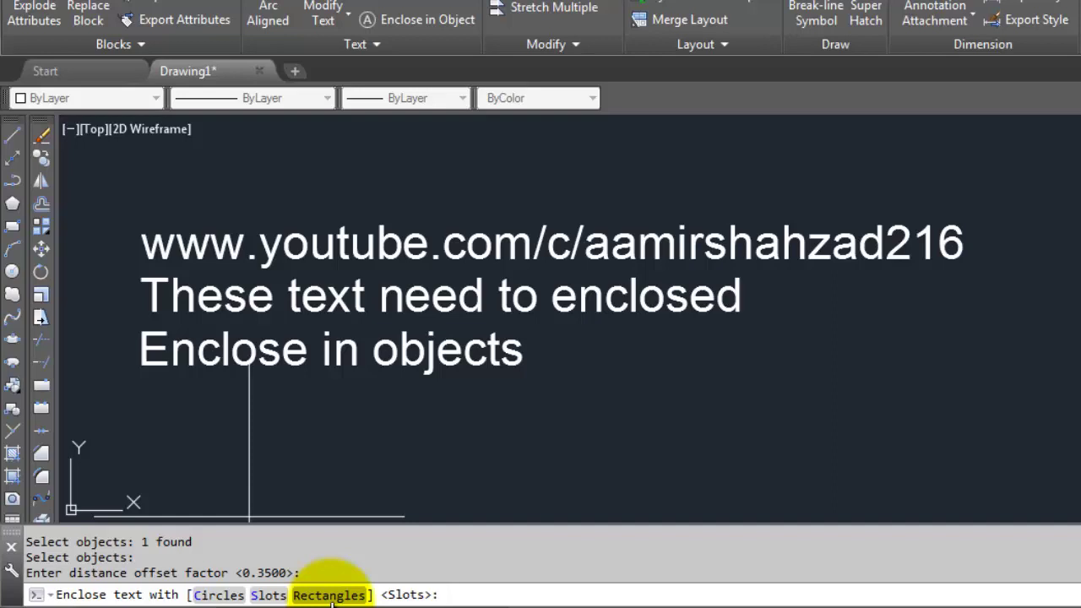
- Create a constant-size rectangle (Both) around the URL line, then undo it
left_click(330, 596)
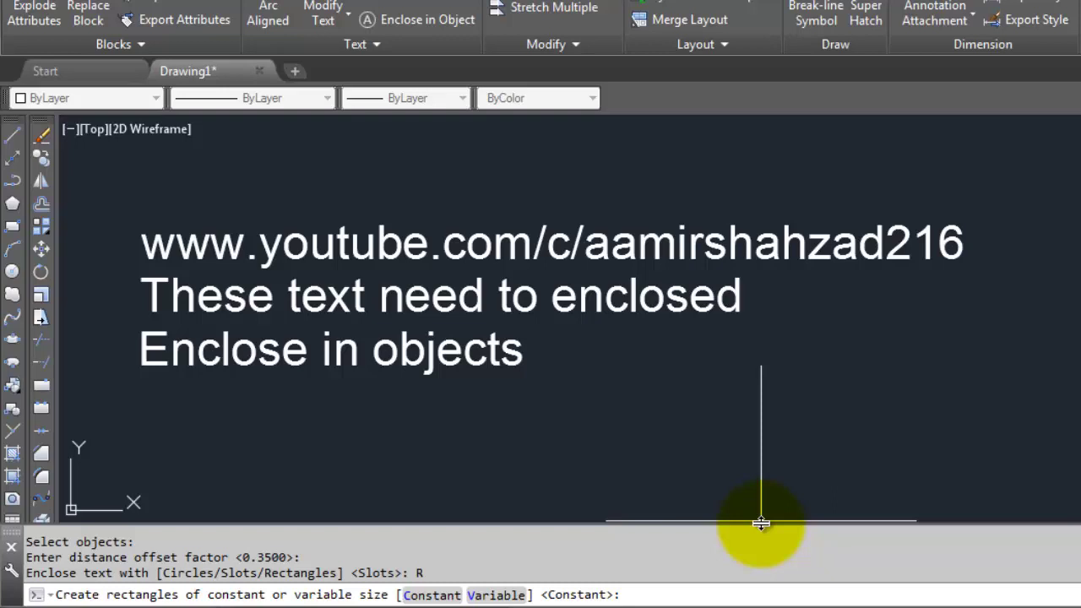
left_click(431, 595)
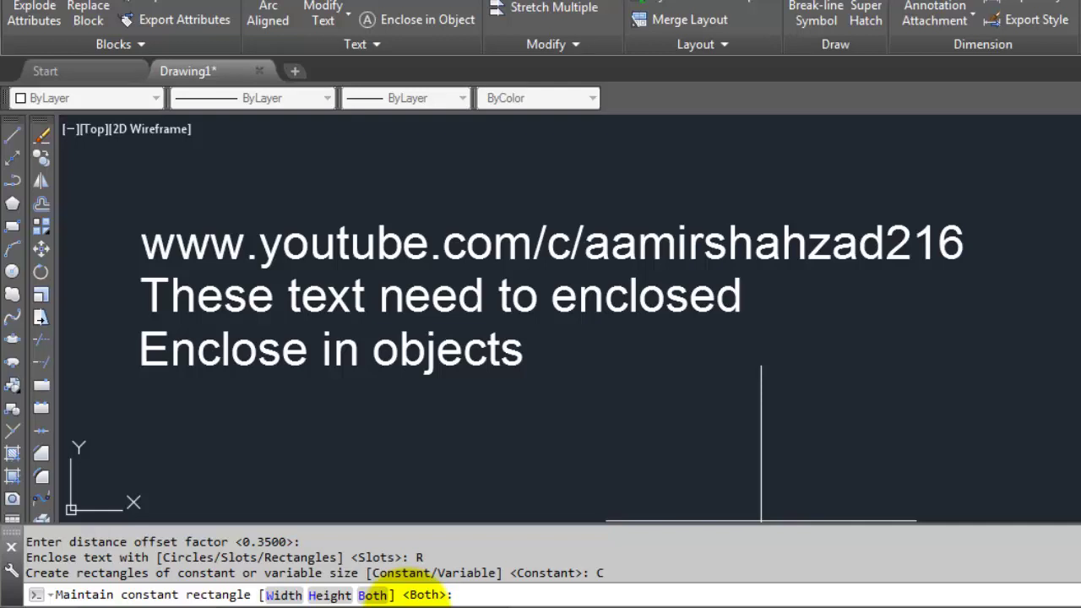
left_click(372, 594)
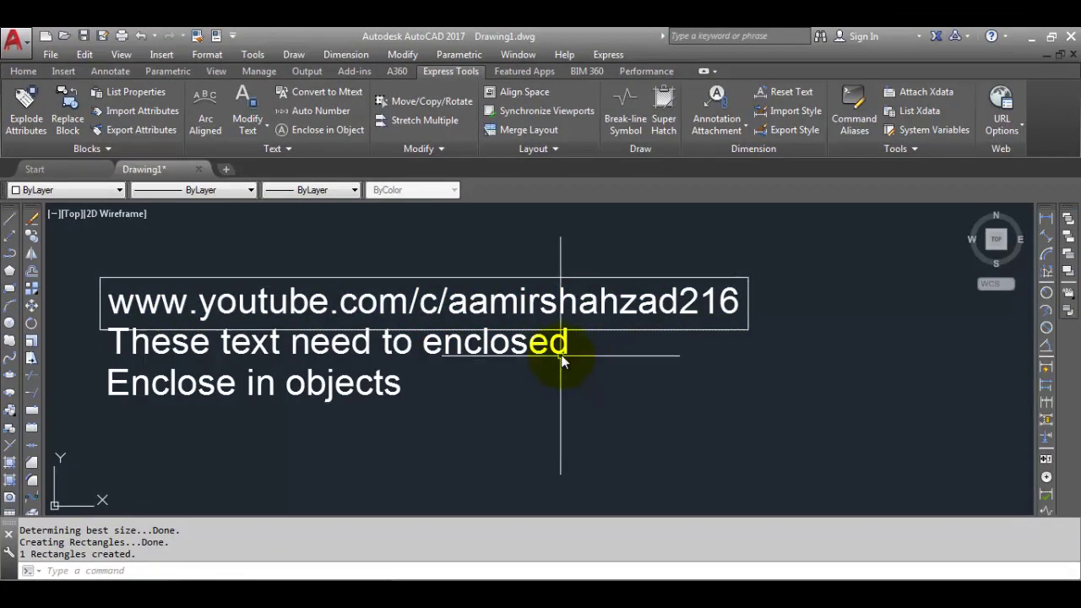
left_click(141, 36)
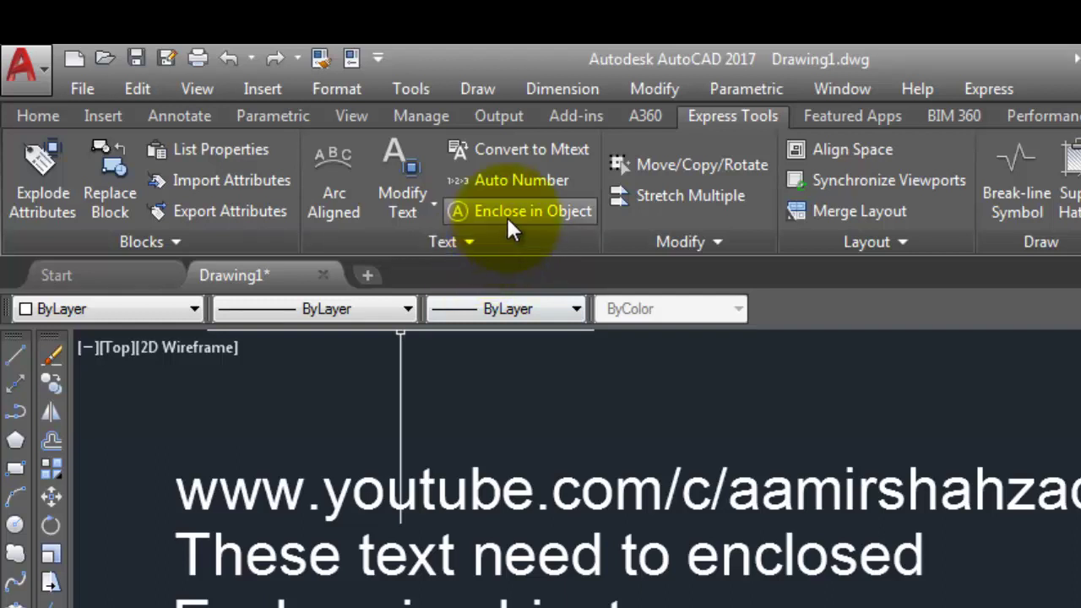
- Window-select all three text lines, accept the 0.3500 offset, and choose Slots with Constant size
left_click(508, 222)
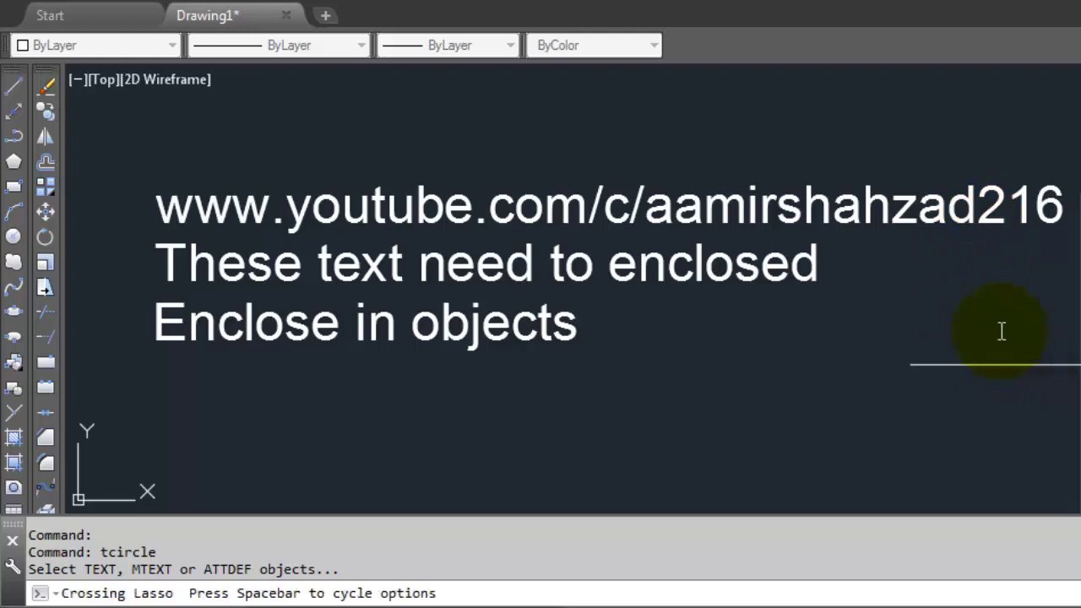
left_click_drag(1064, 354, 1001, 330)
left_click(688, 393)
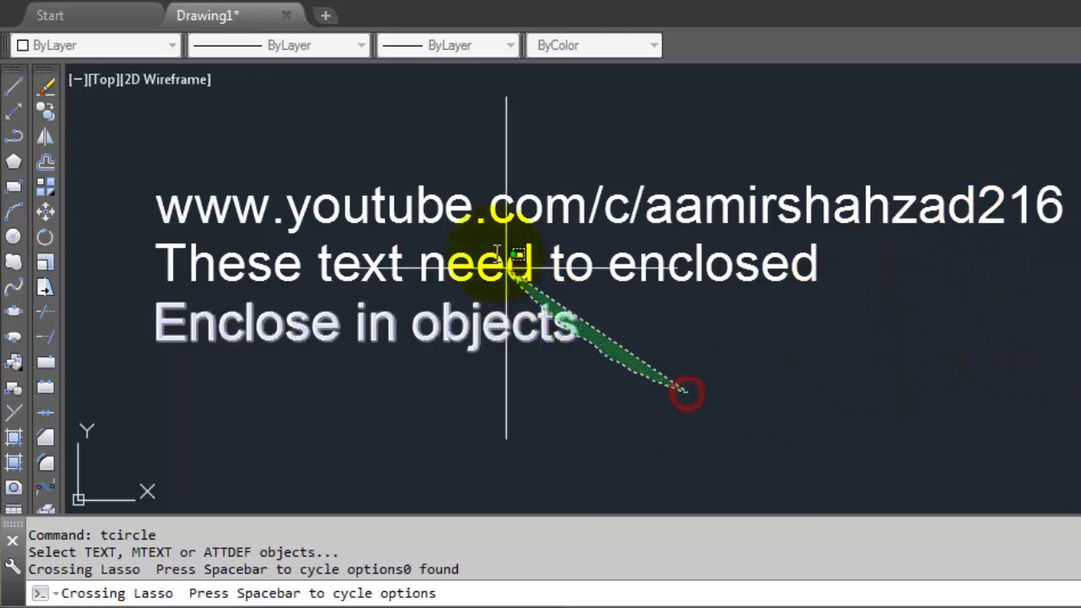
left_click_drag(688, 392, 490, 165)
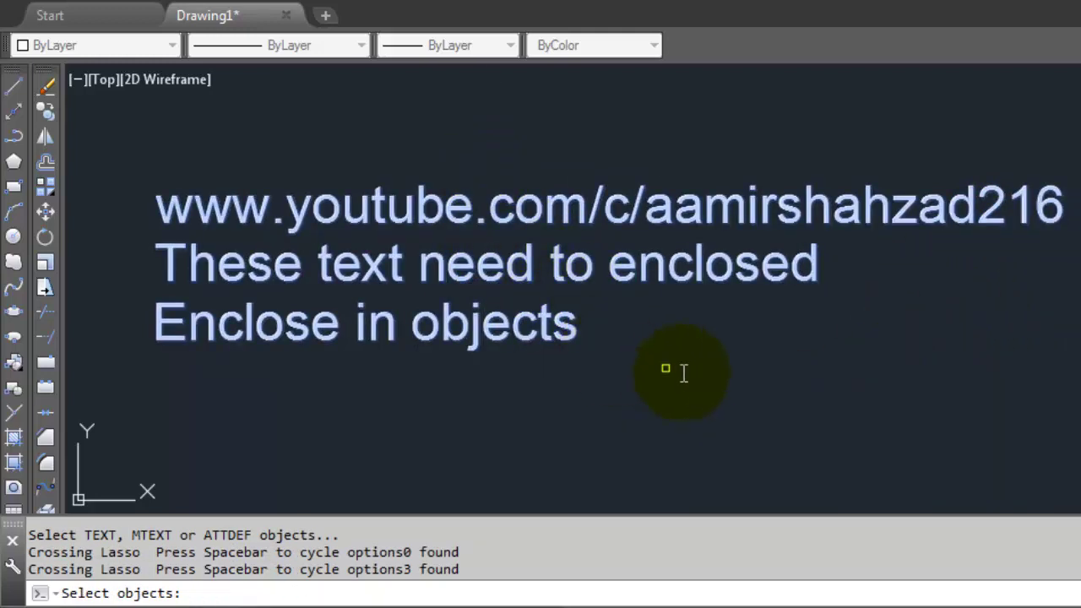
mouse_move(687, 371)
left_mouse_down()
mouse_move(535, 285)
mouse_move(509, 176)
left_mouse_up()
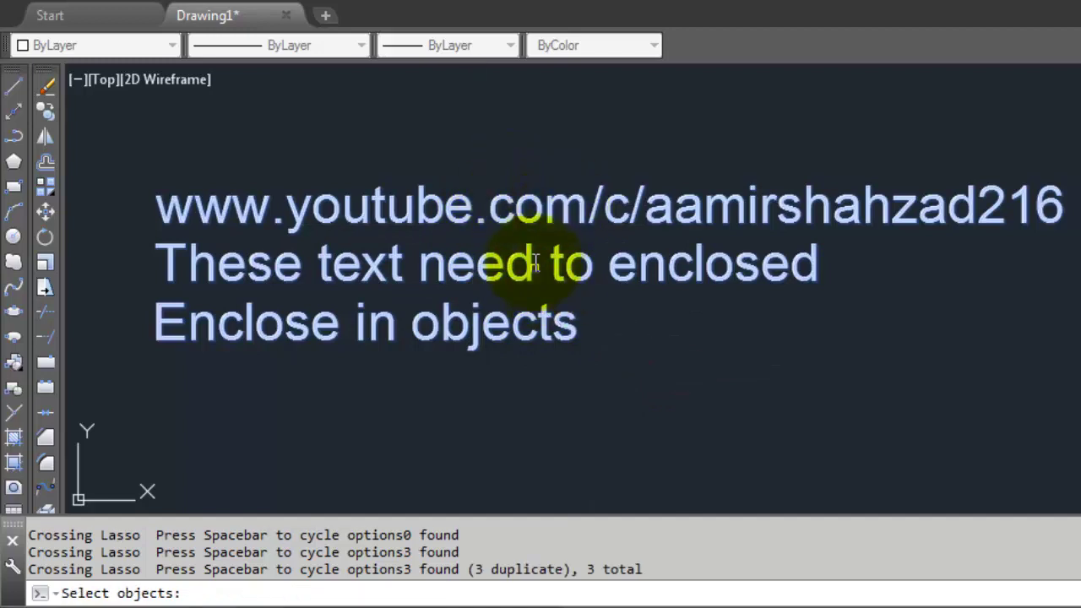
key("Return")
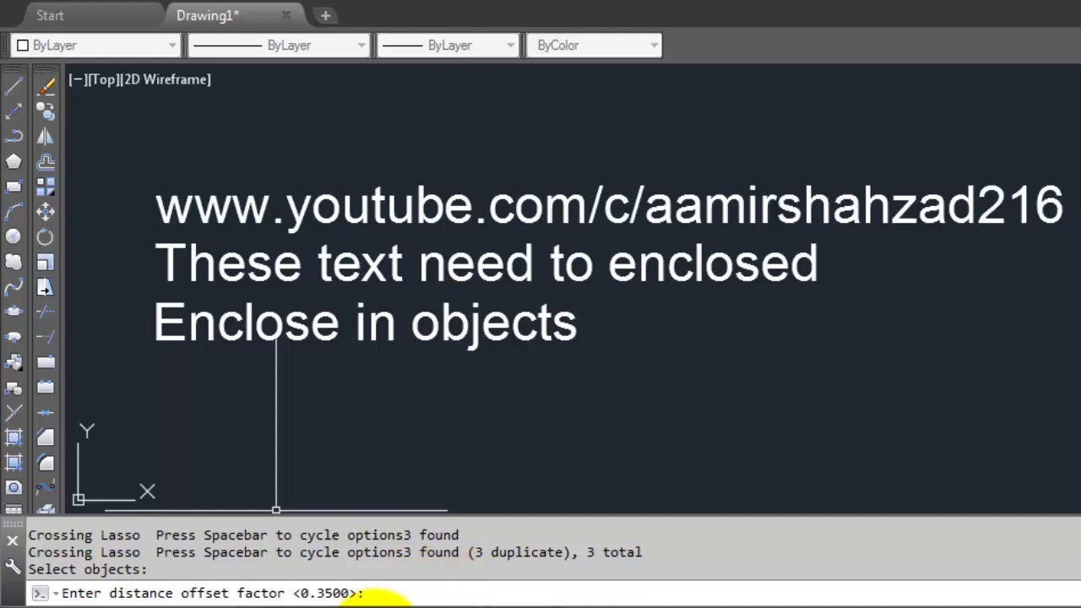
key("Return")
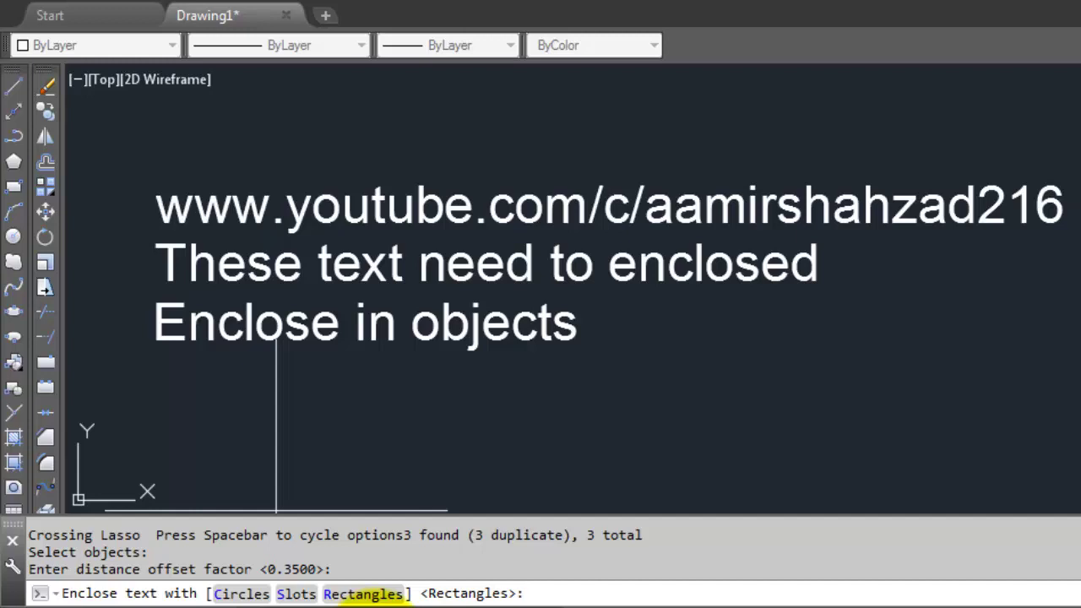
type("s")
key("Return")
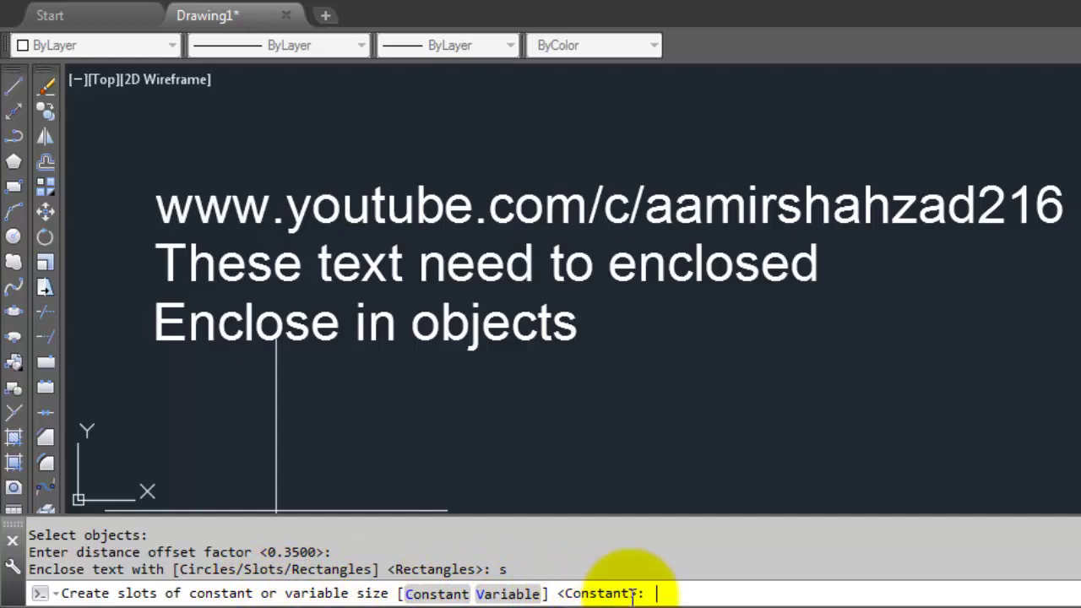
key("Return")
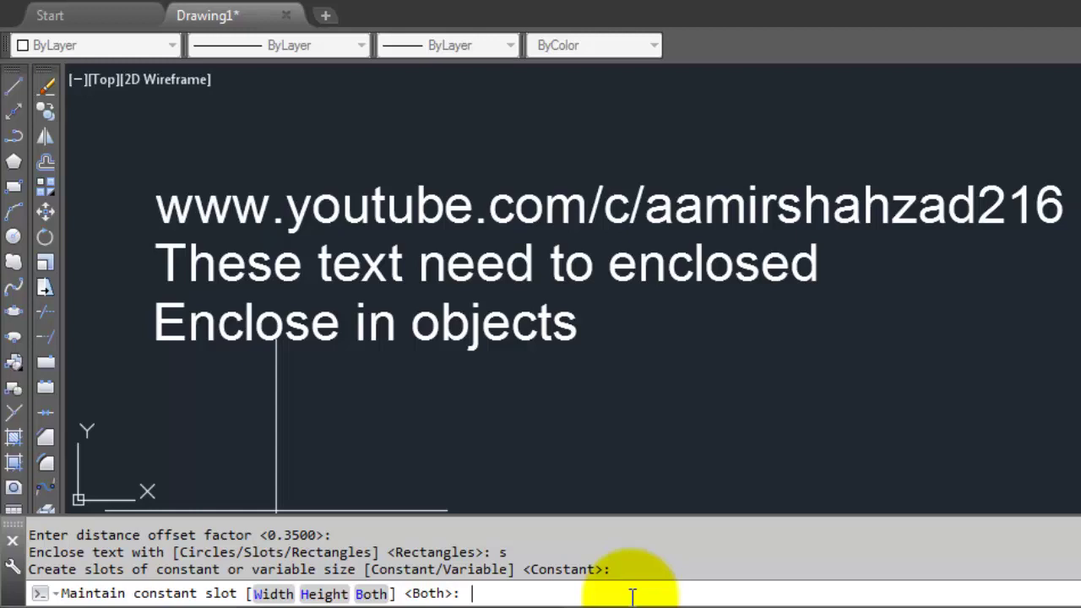
key("Return")
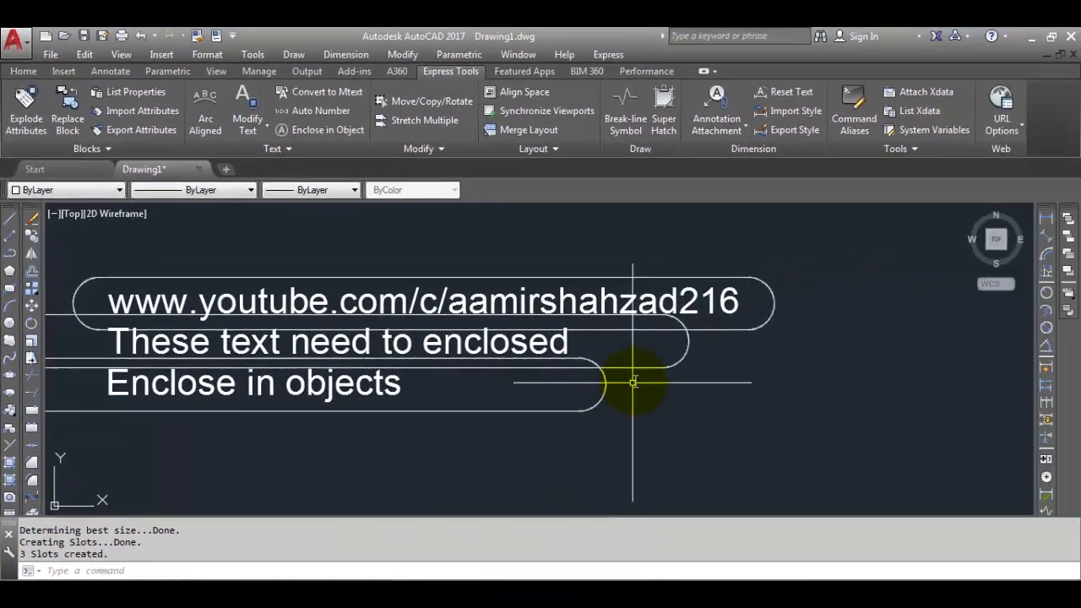
scroll(632, 379, "down", 2)
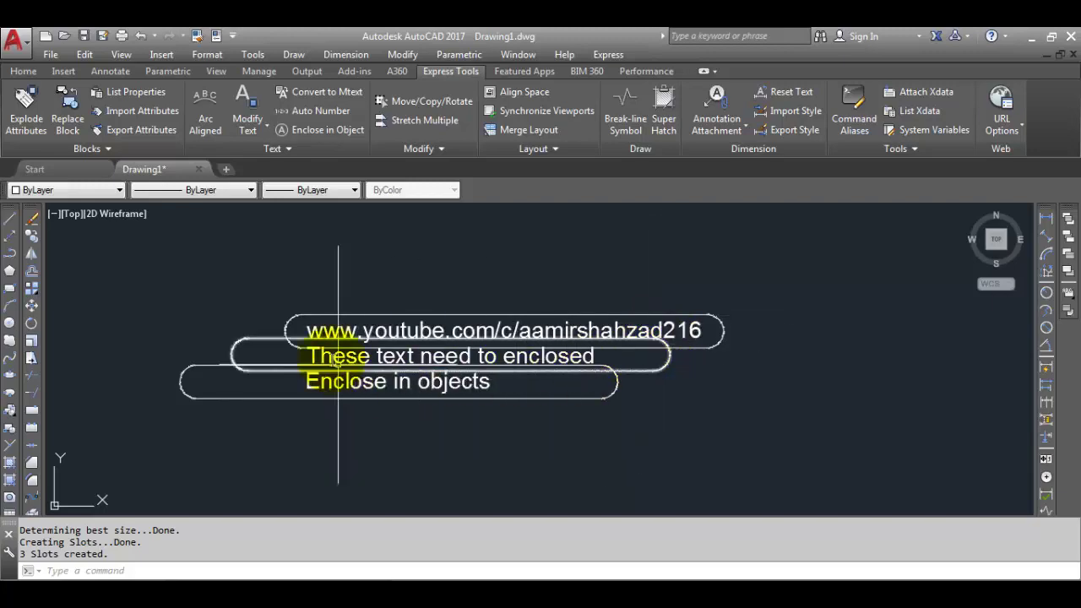
scroll(350, 374, "up", 3)
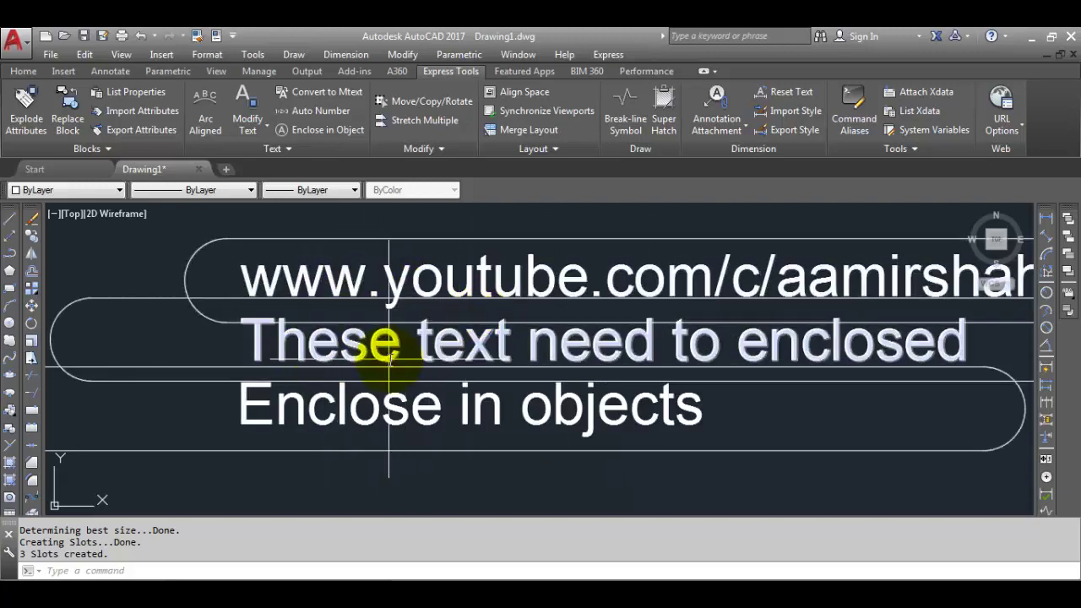
scroll(377, 354, "down", 2)
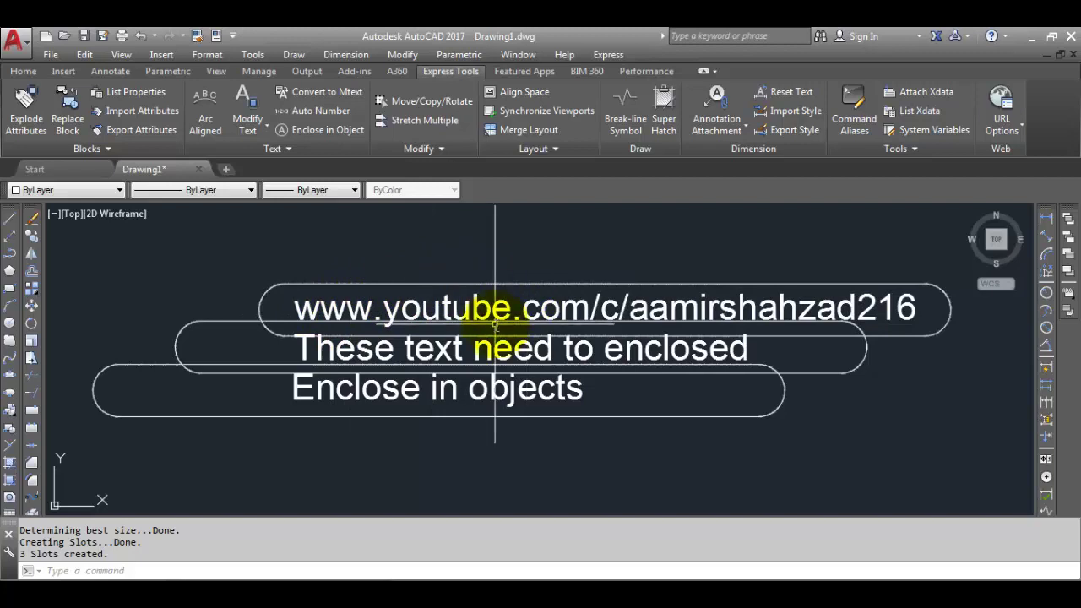
- Undo the slots and move the lower two text lines down
left_click(145, 40)
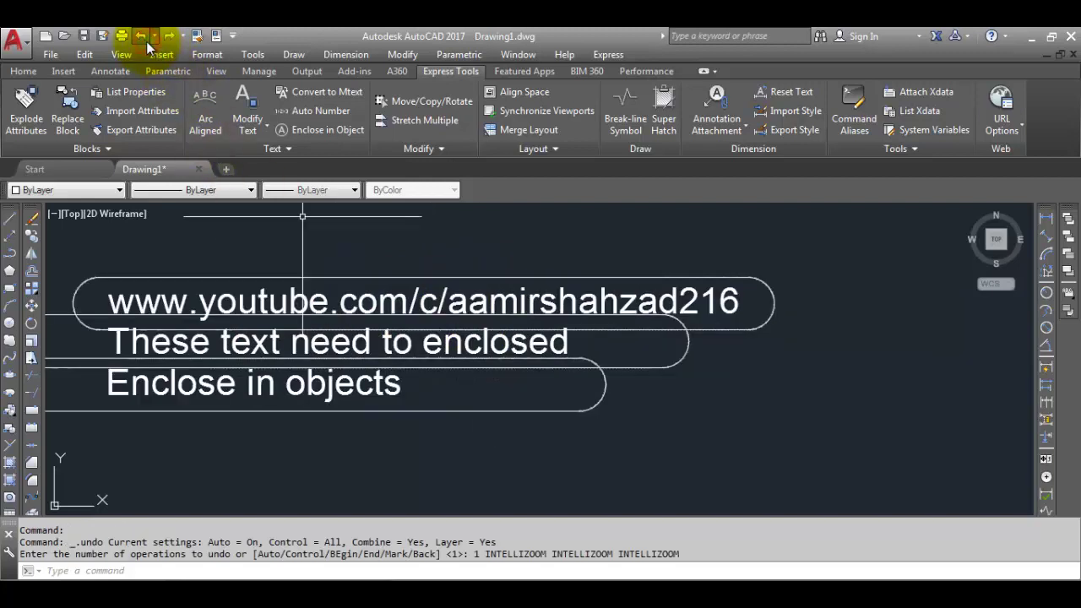
left_click(146, 40)
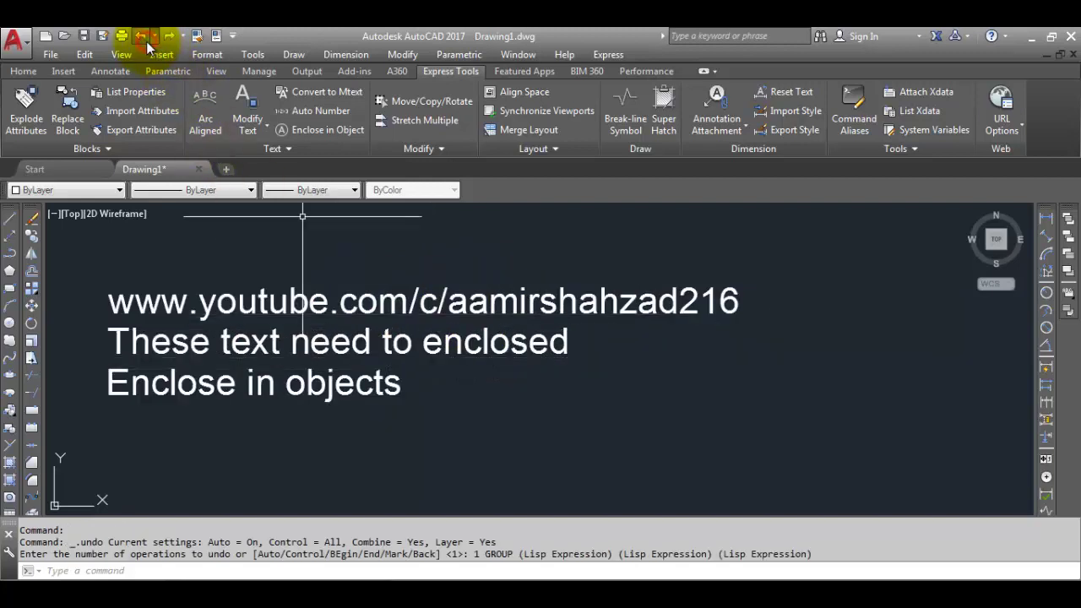
left_click(239, 341)
left_click(218, 384)
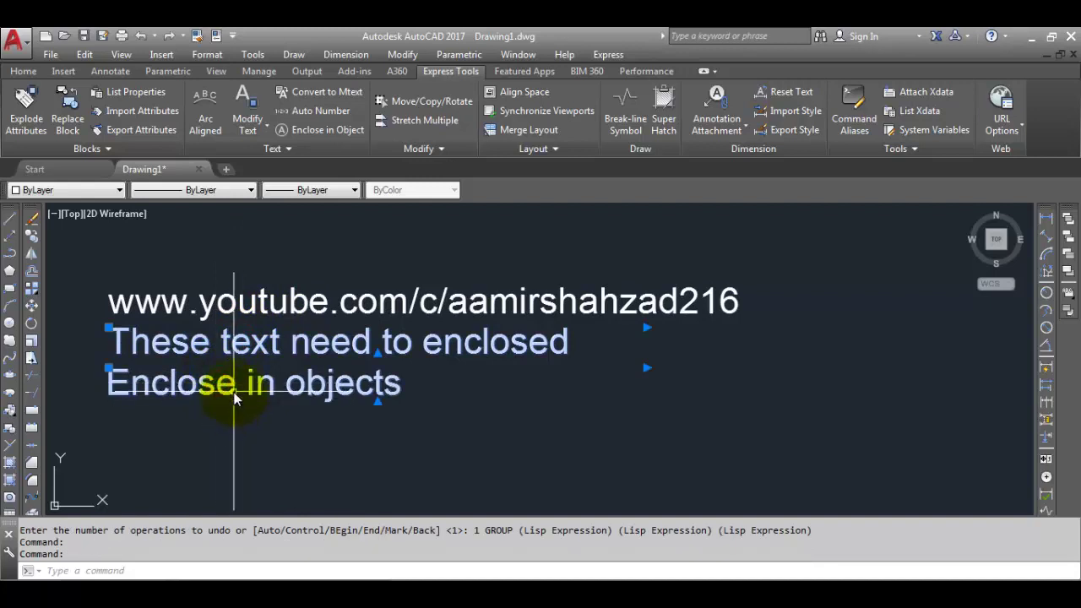
type("m")
key("Return")
left_click(240, 411)
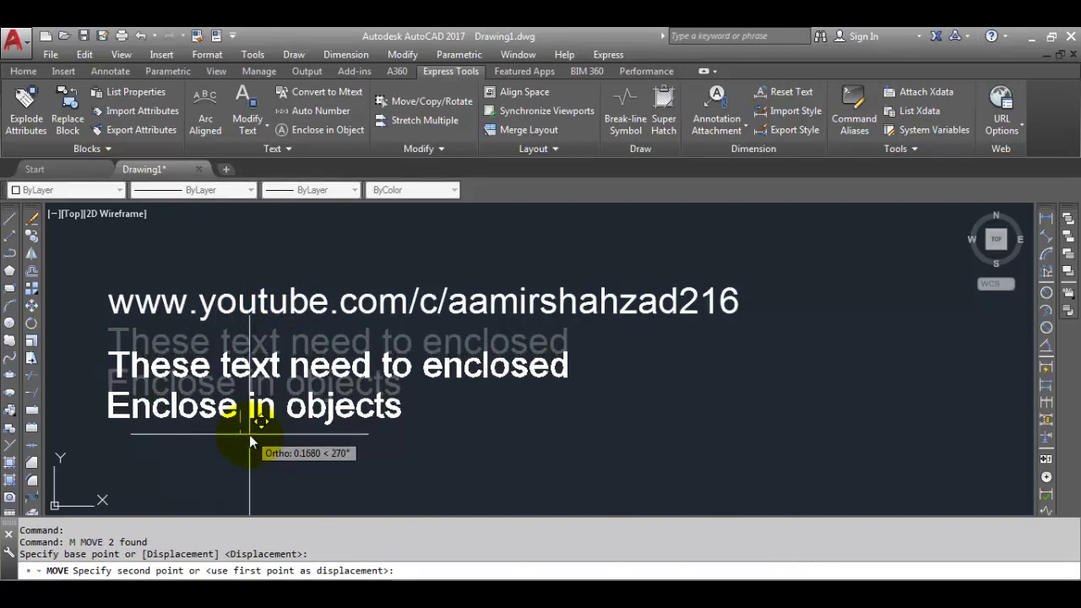
left_click(249, 434)
- Move the 'Enclose in objects' text line further down
type("m")
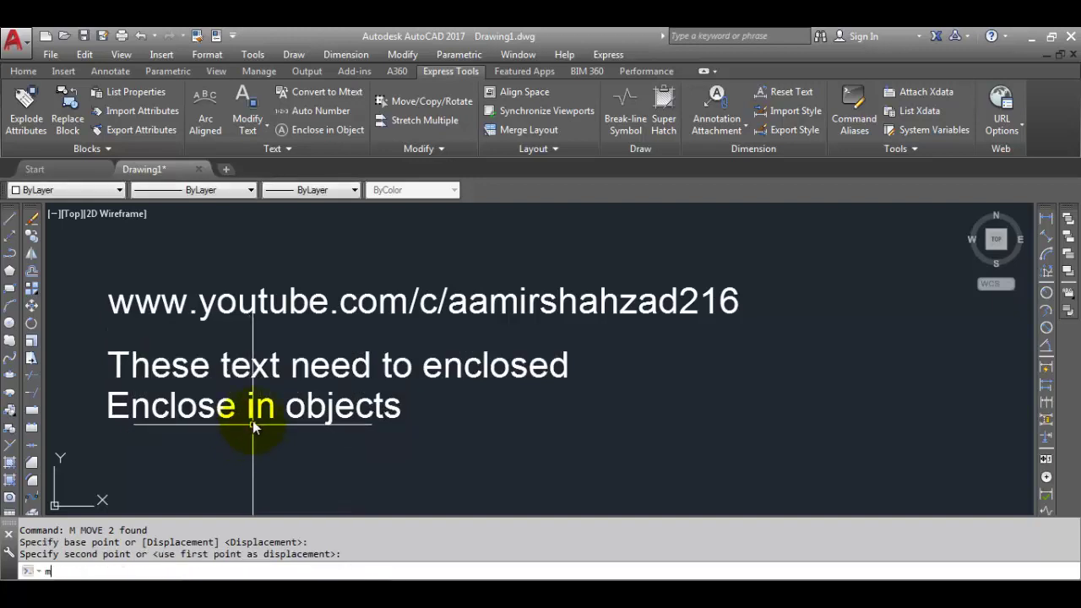
key("Return")
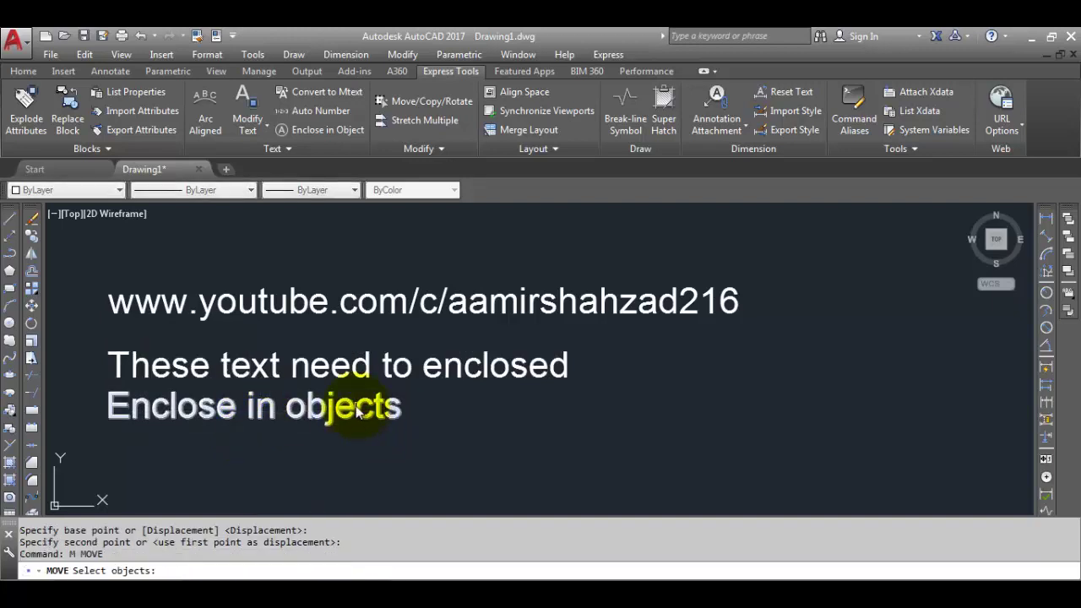
left_click(339, 415)
key("Return")
left_click(339, 415)
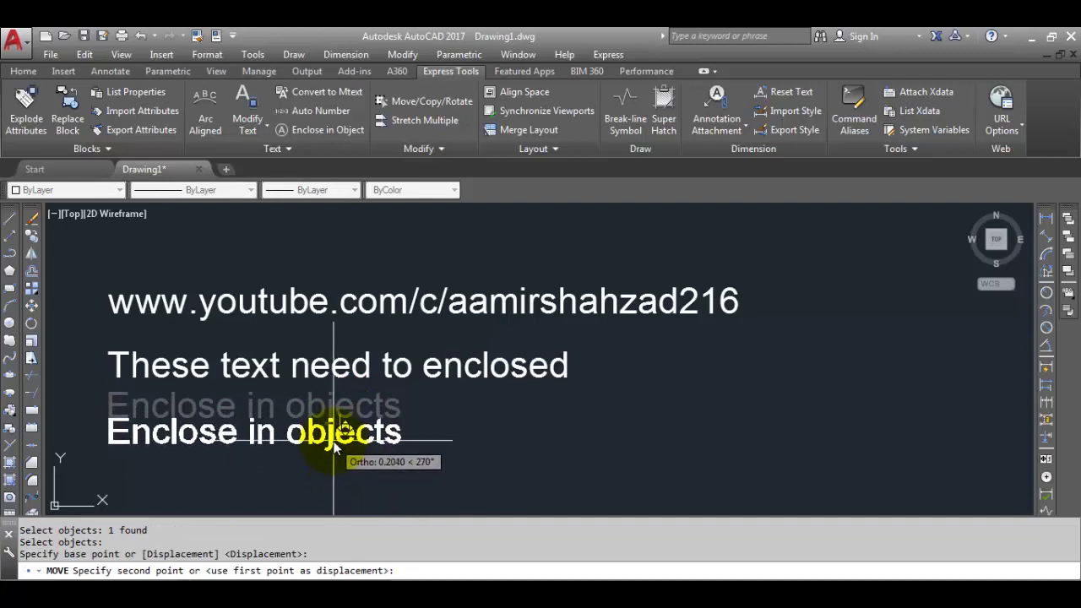
left_click(336, 443)
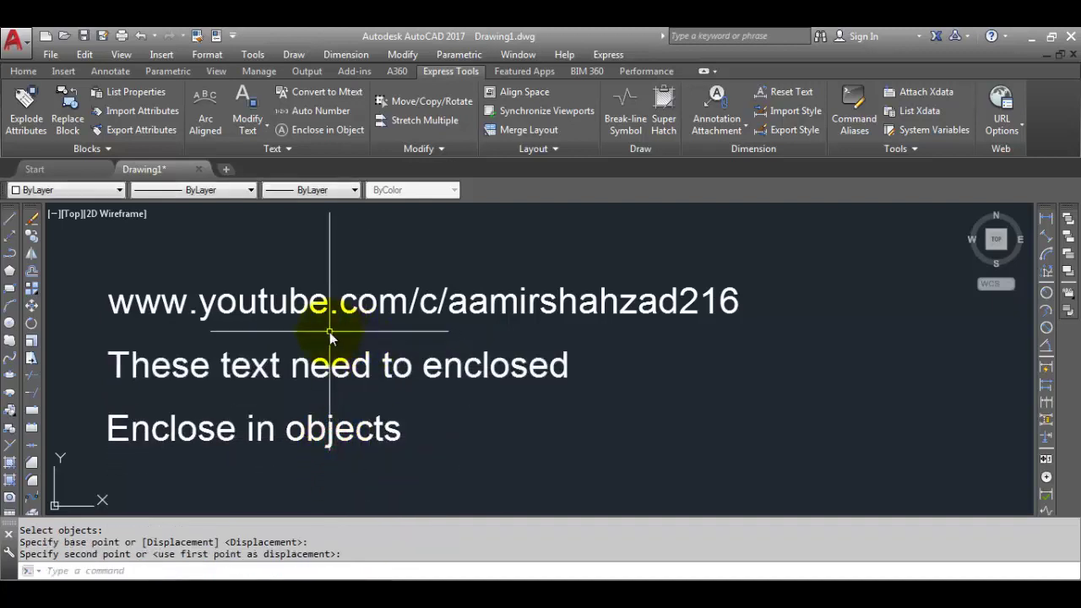
- Enclose all three text lines in variable-size slots with the 0.3500 offset
left_click(327, 132)
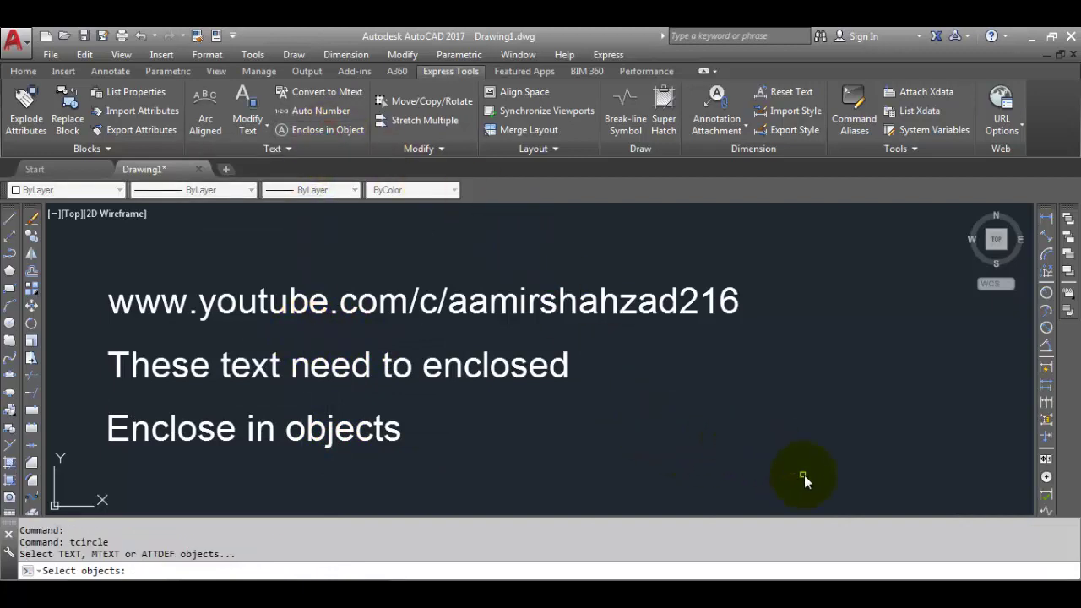
left_click(826, 482)
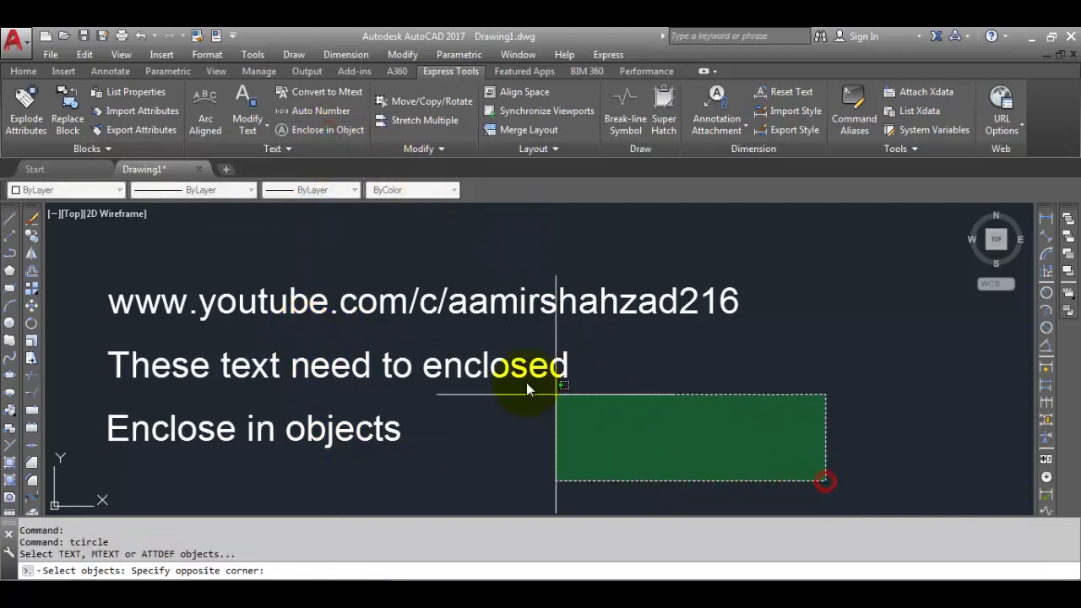
left_click(345, 283)
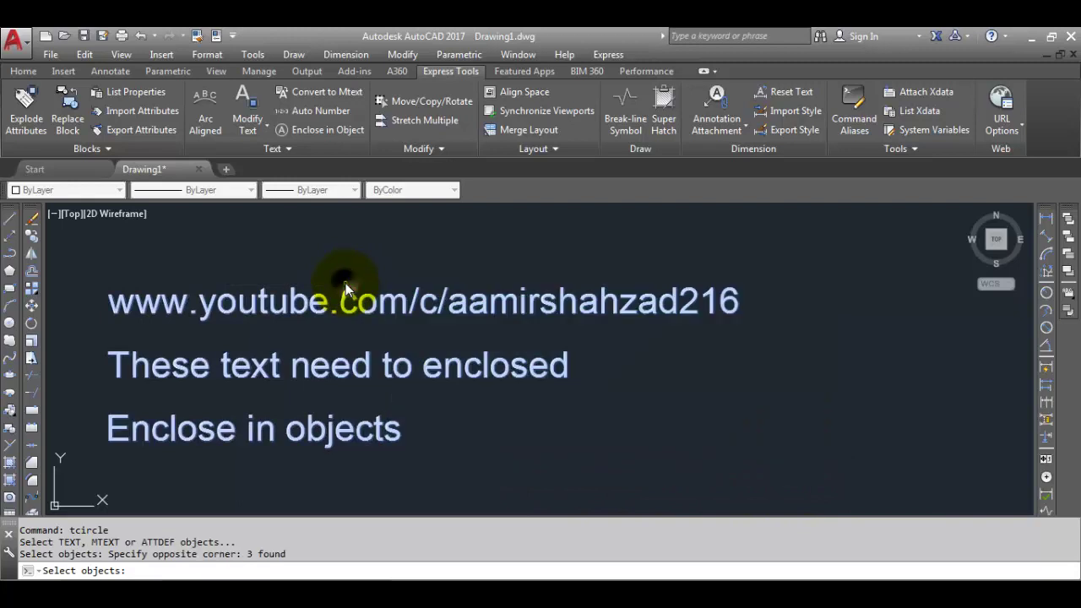
key("Return")
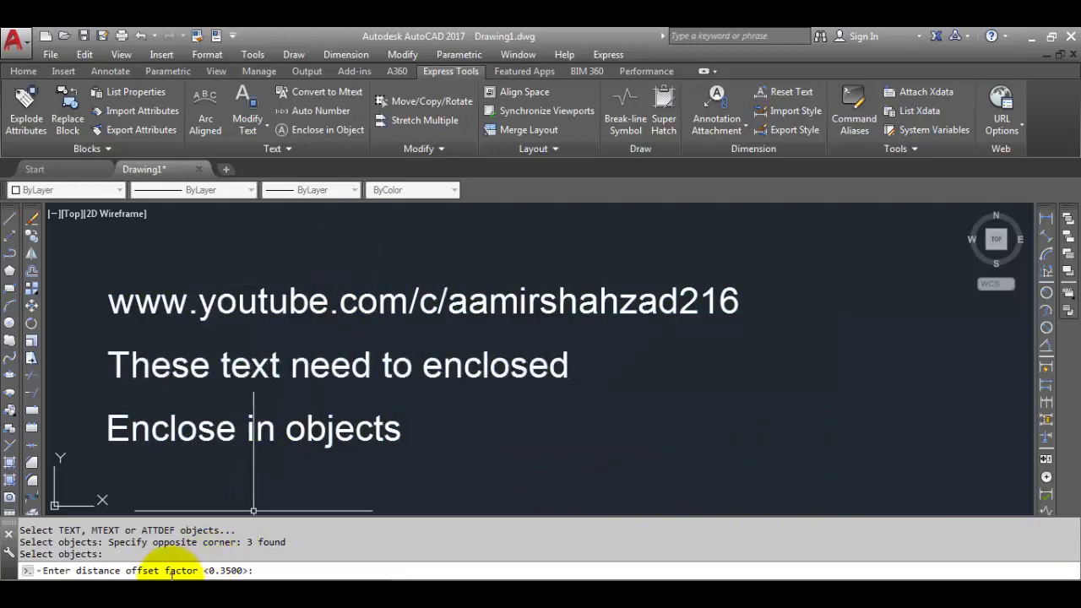
key("Return")
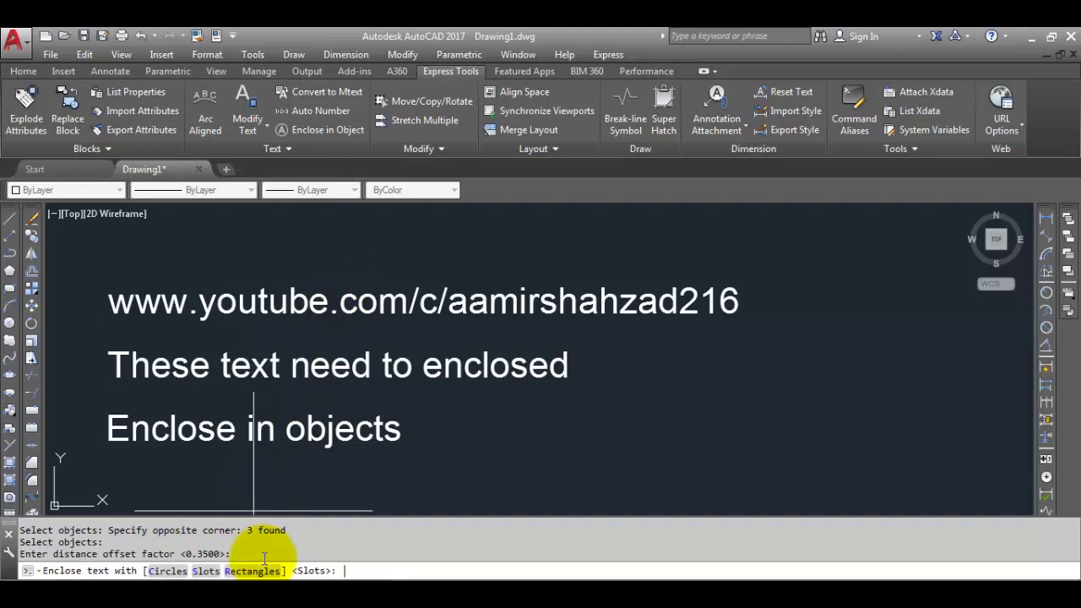
left_click(205, 571)
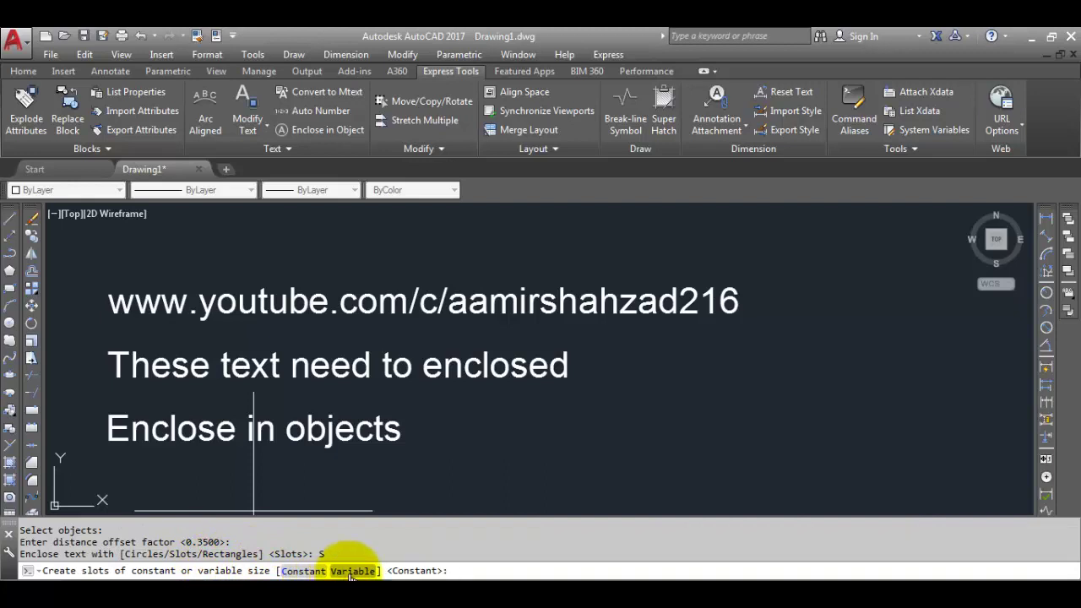
left_click(352, 571)
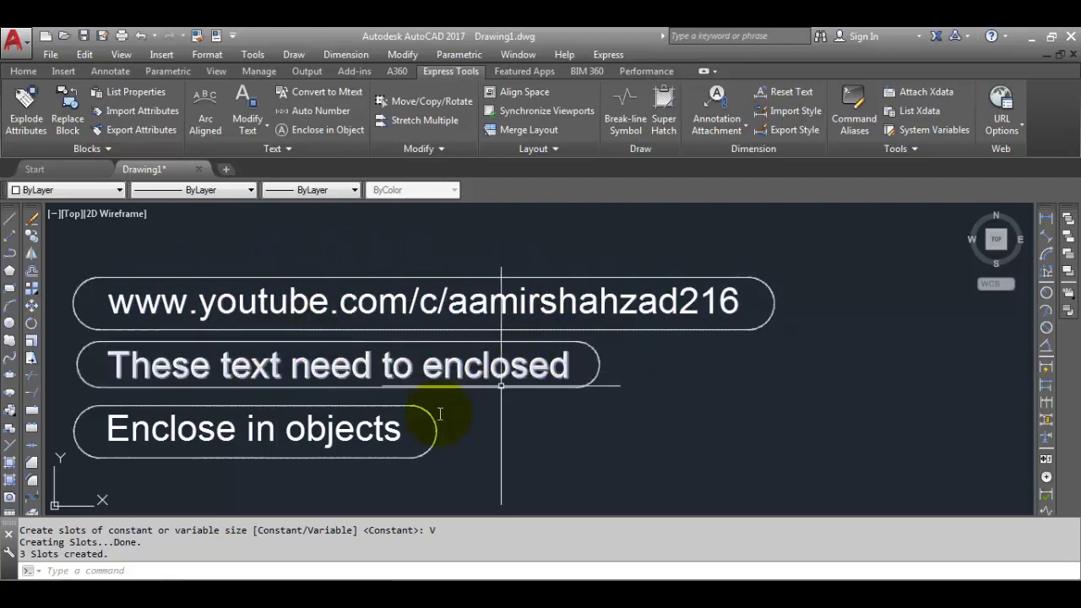
- Undo the variable-size slots and start enclosing the text again
scroll(493, 371, "down", 2)
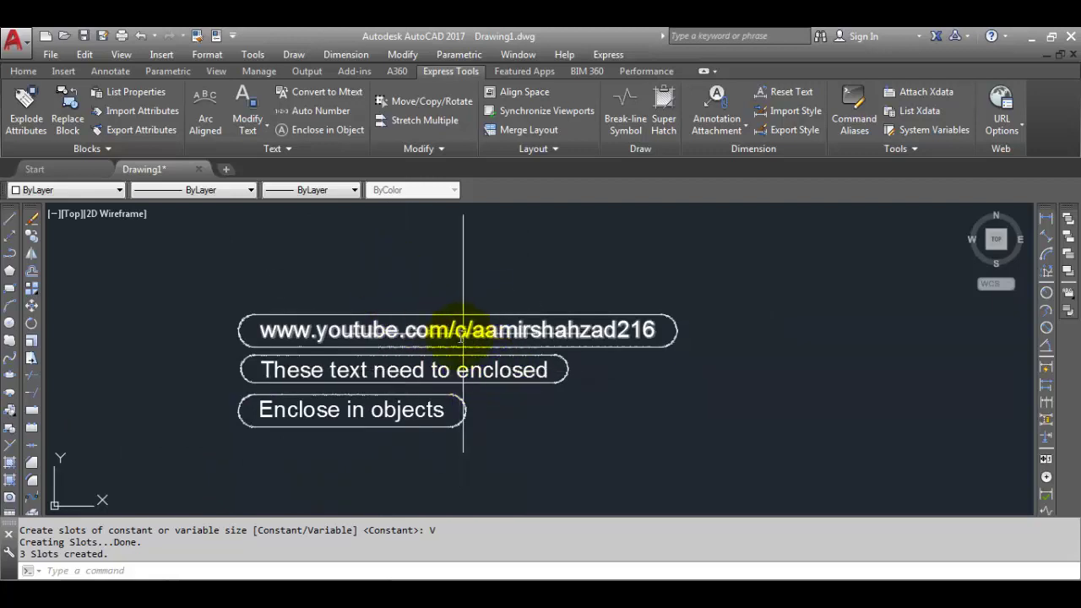
left_click(141, 37)
left_click(141, 37)
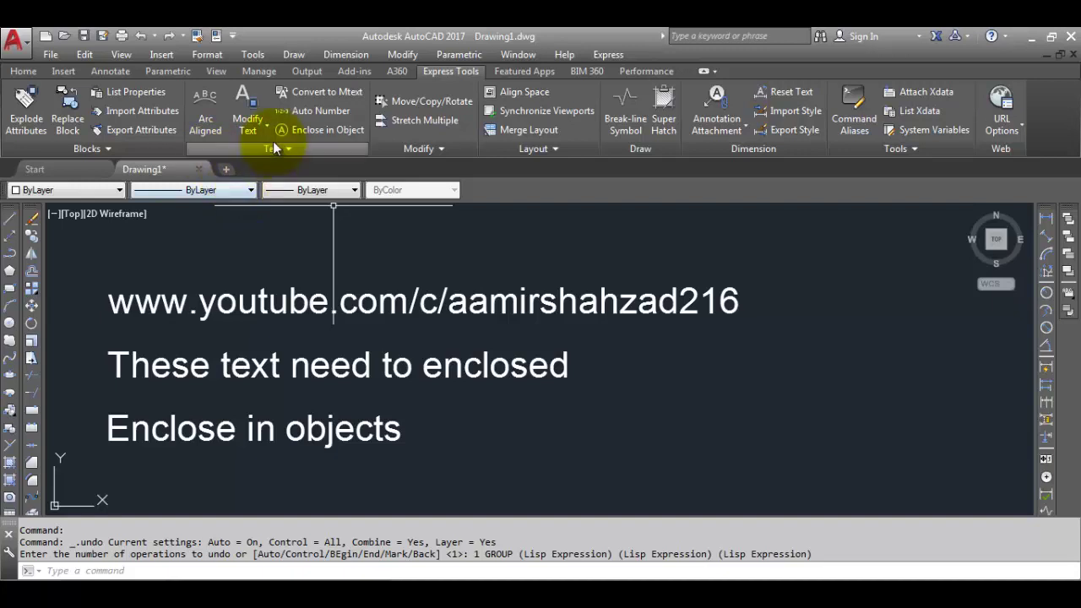
left_click(332, 134)
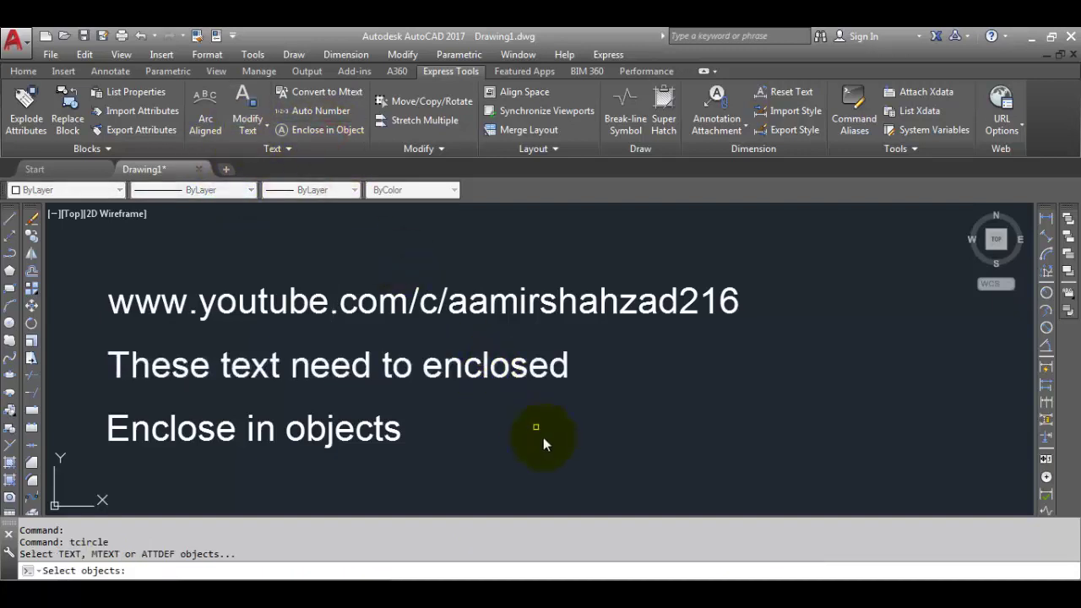
- Window-select the three text lines and enclose each in a constant-size slot, keeping Both constant
left_click(571, 459)
left_click(360, 284)
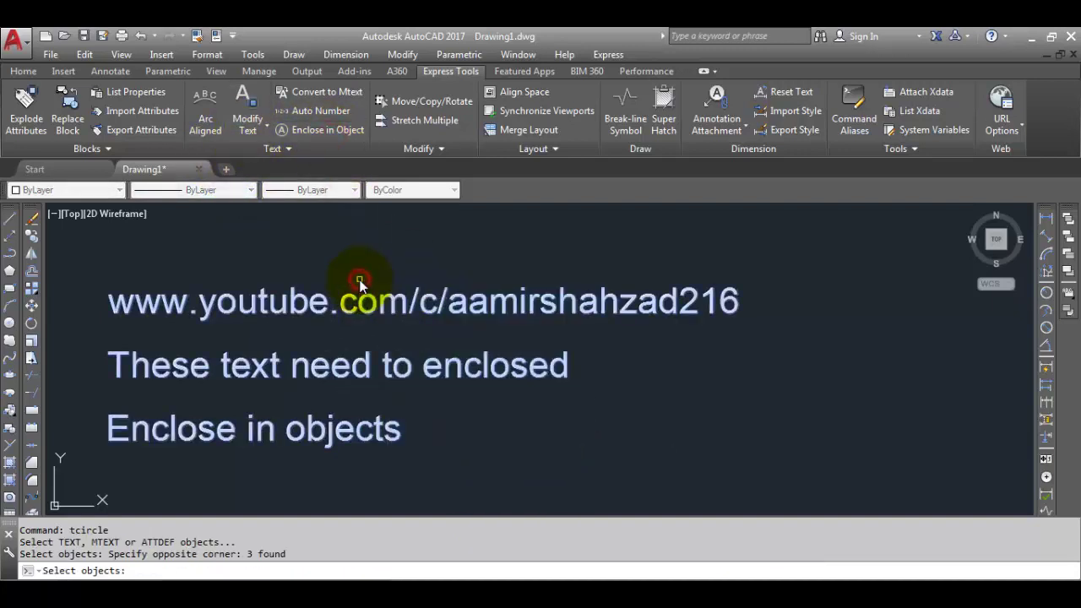
key("Return")
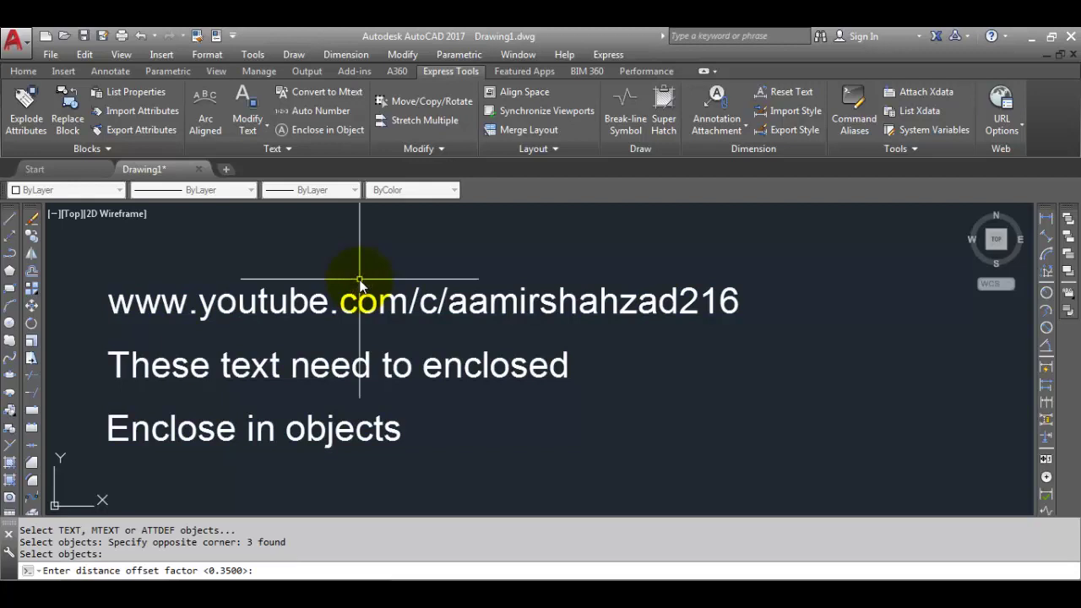
key("Return")
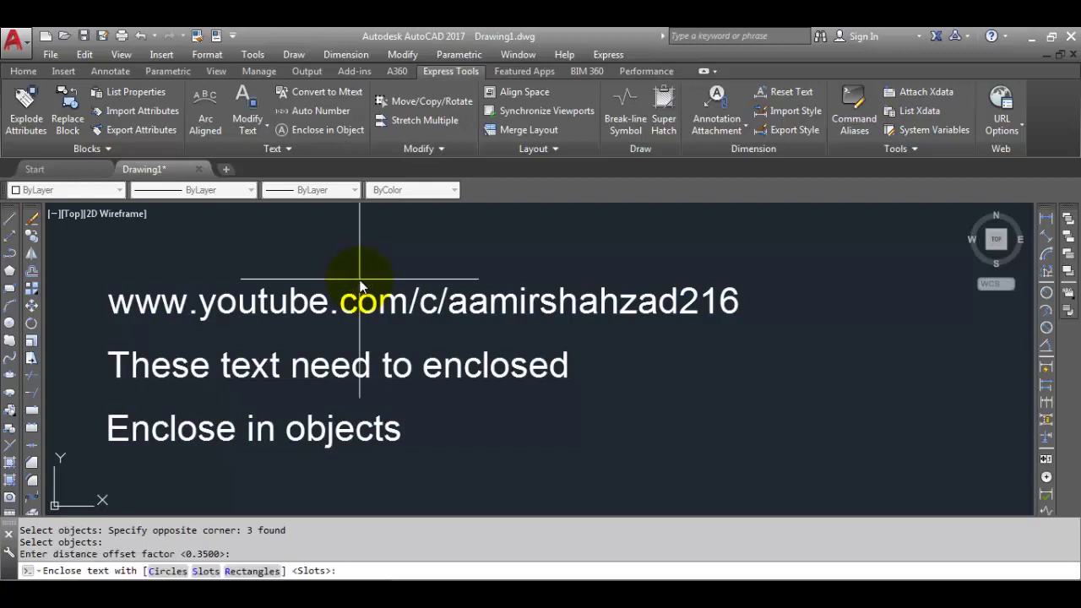
key("Return")
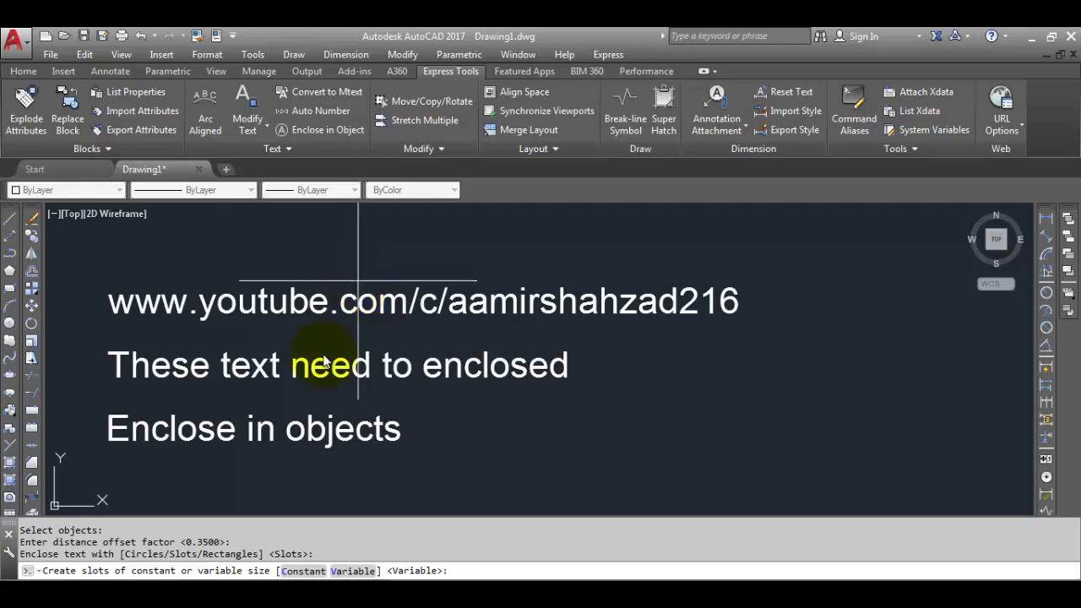
left_click(291, 570)
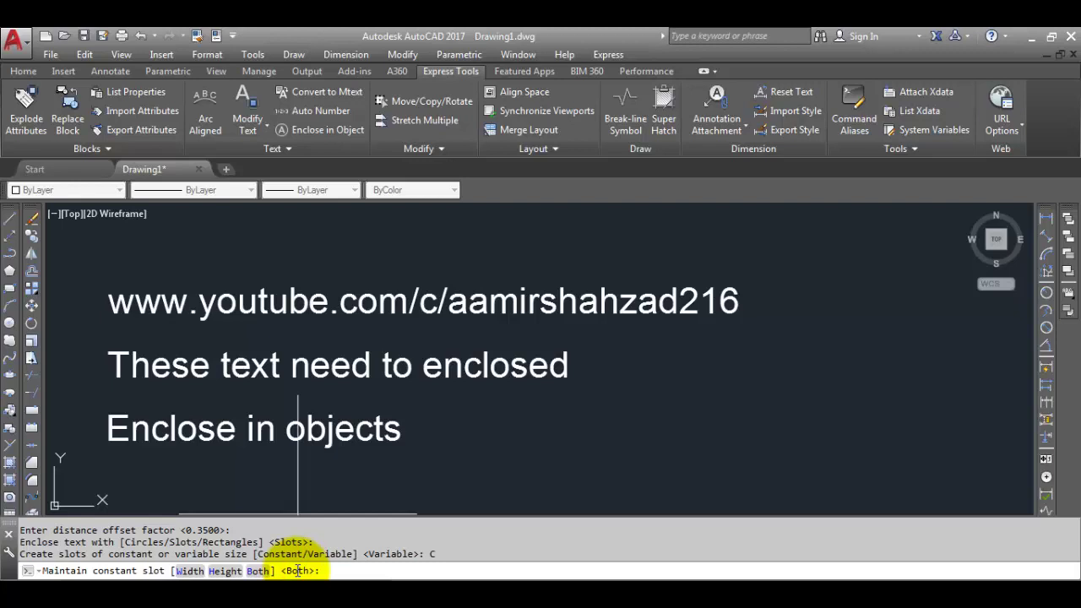
key("Return")
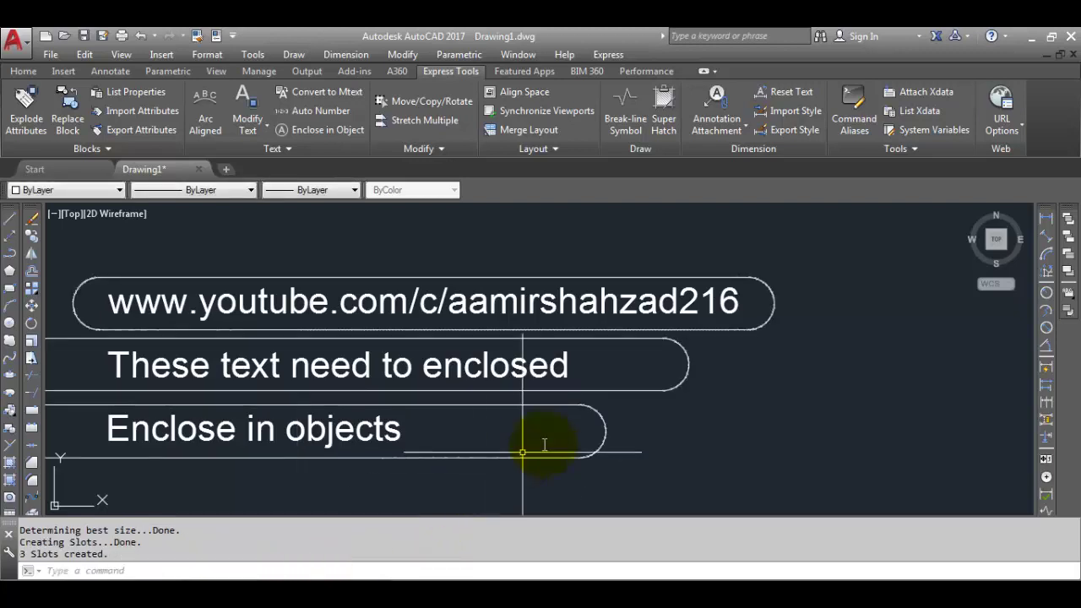
scroll(623, 397, "down", 2)
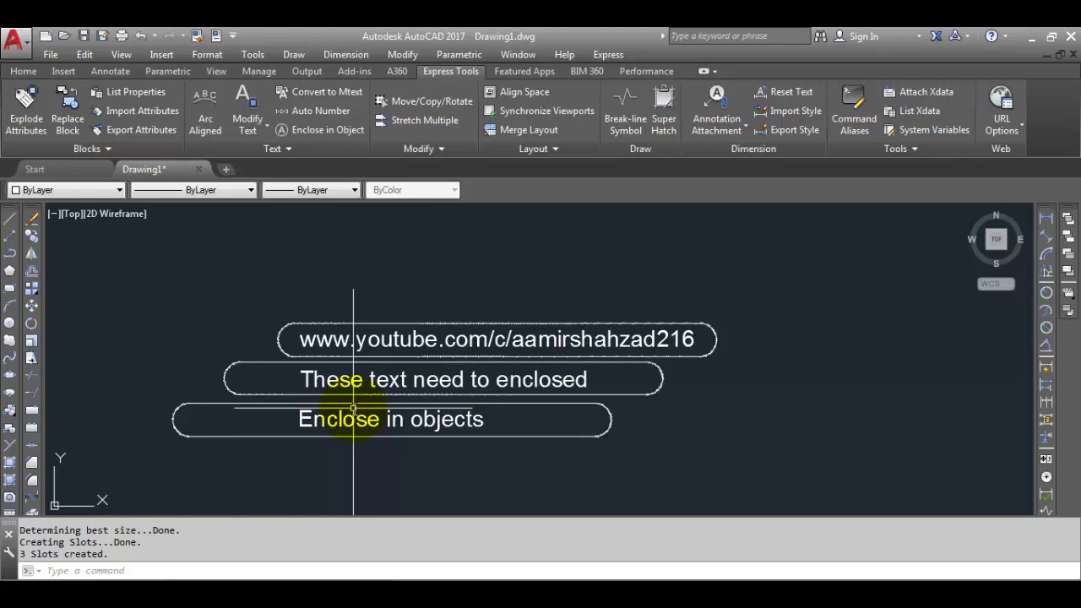
- Undo the slots and select all three text lines for Enclose in Object
left_click(145, 35)
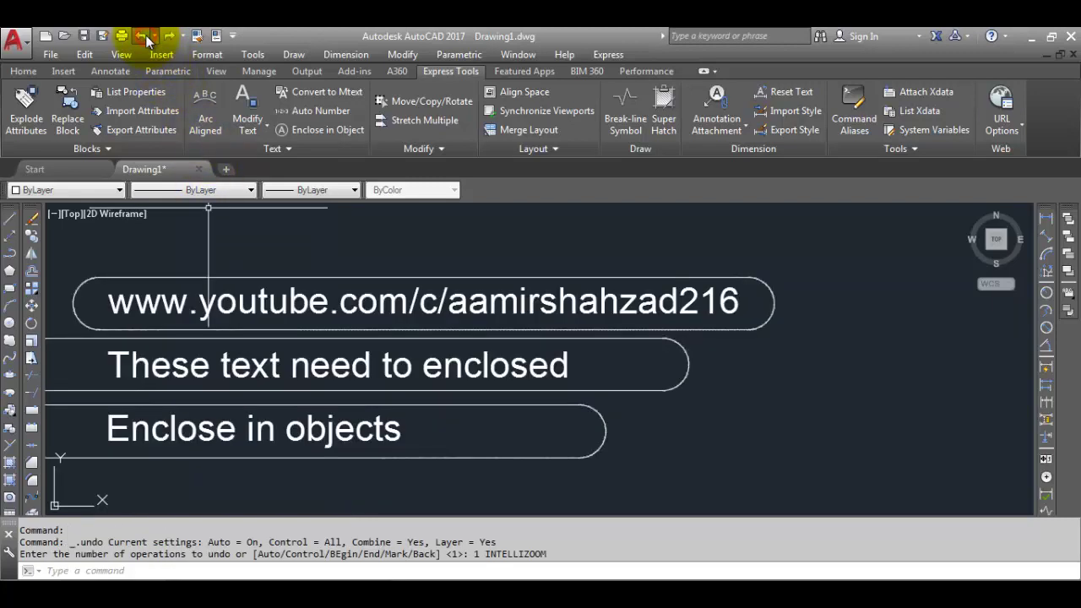
left_click(145, 35)
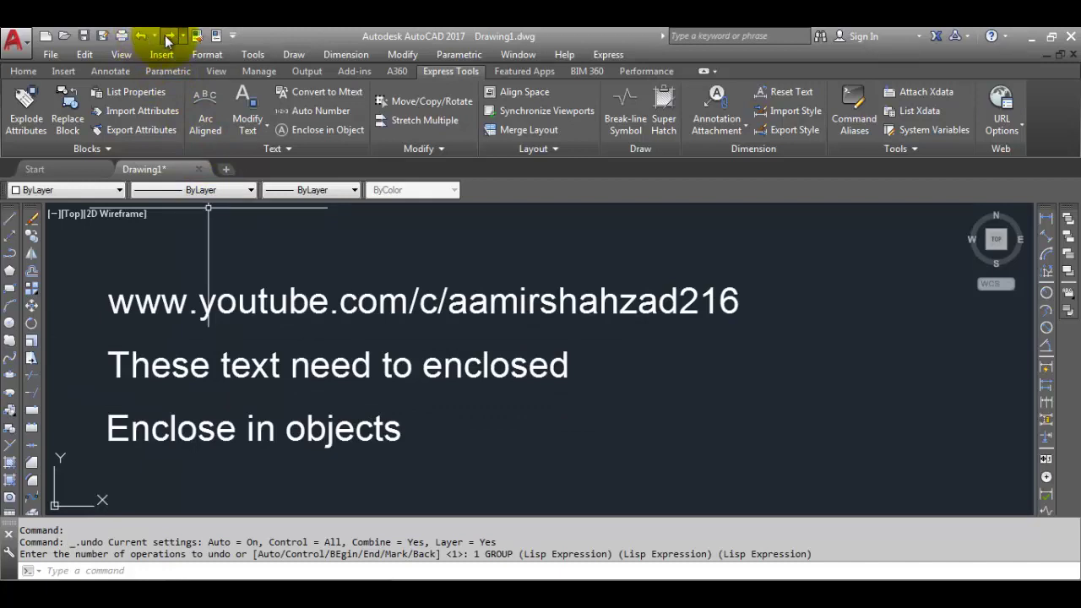
left_click(309, 130)
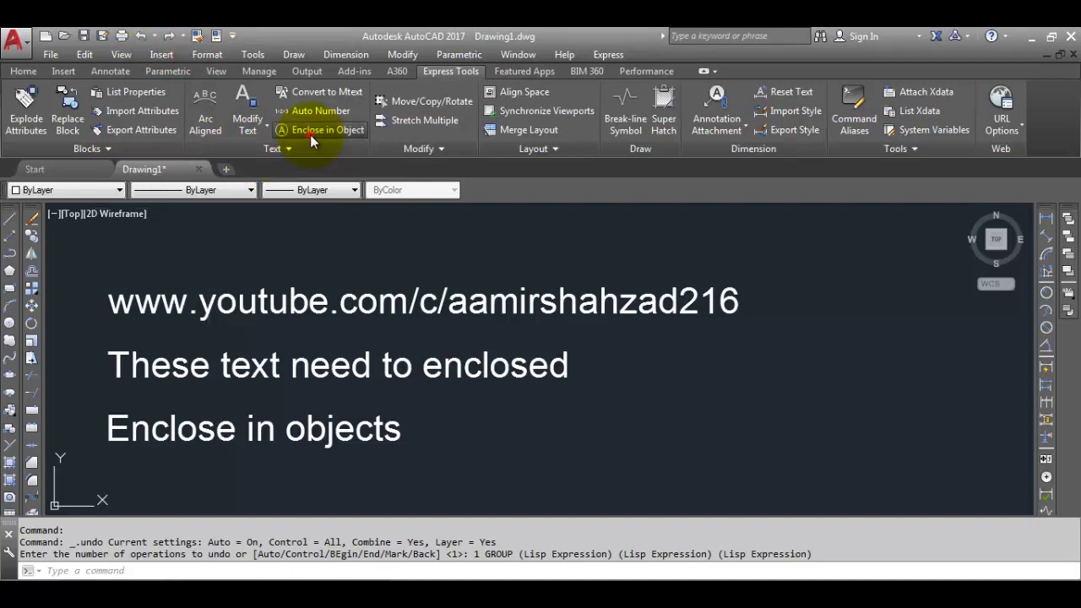
left_click(296, 306)
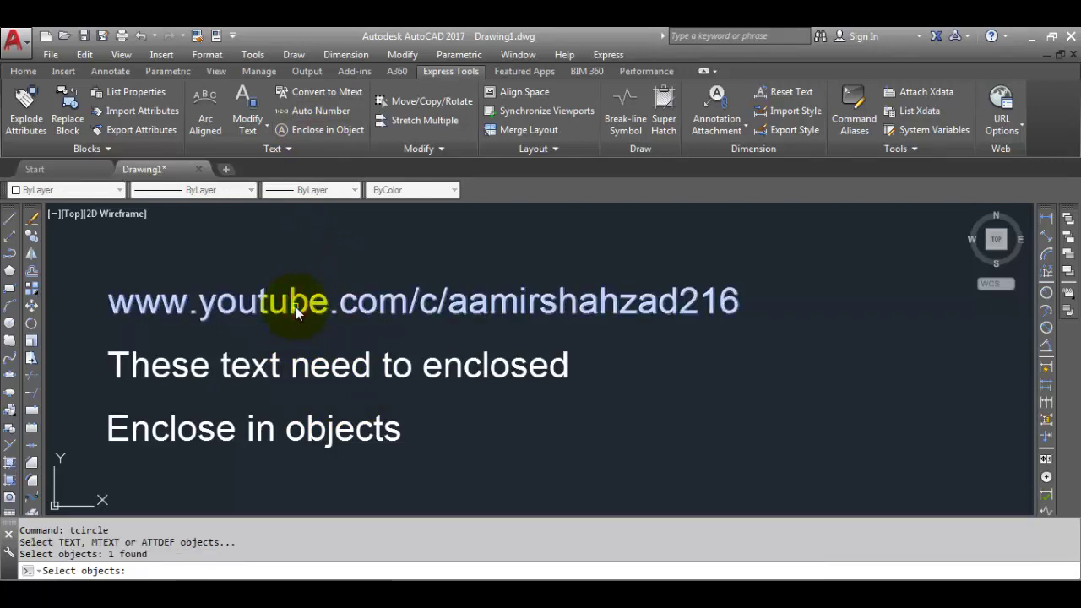
left_click(295, 306)
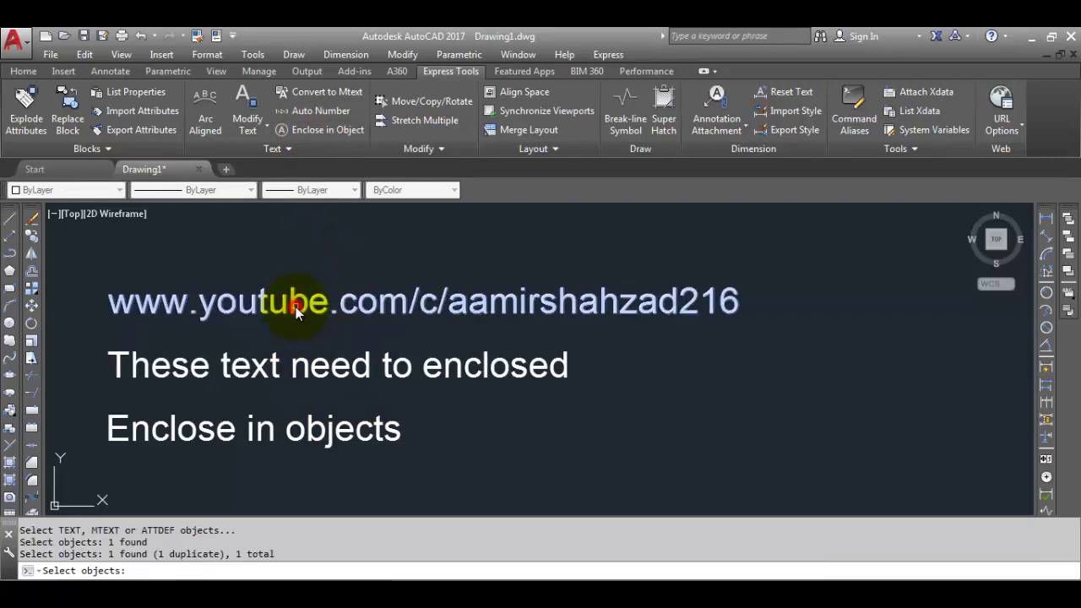
left_click(313, 365)
left_click(513, 483)
left_click(334, 376)
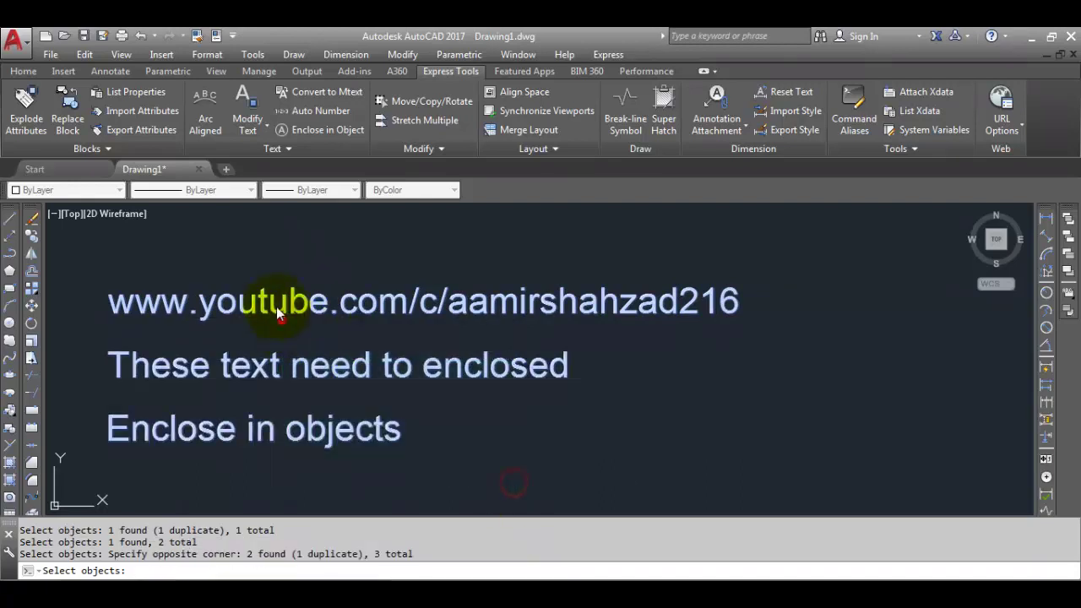
key("Return")
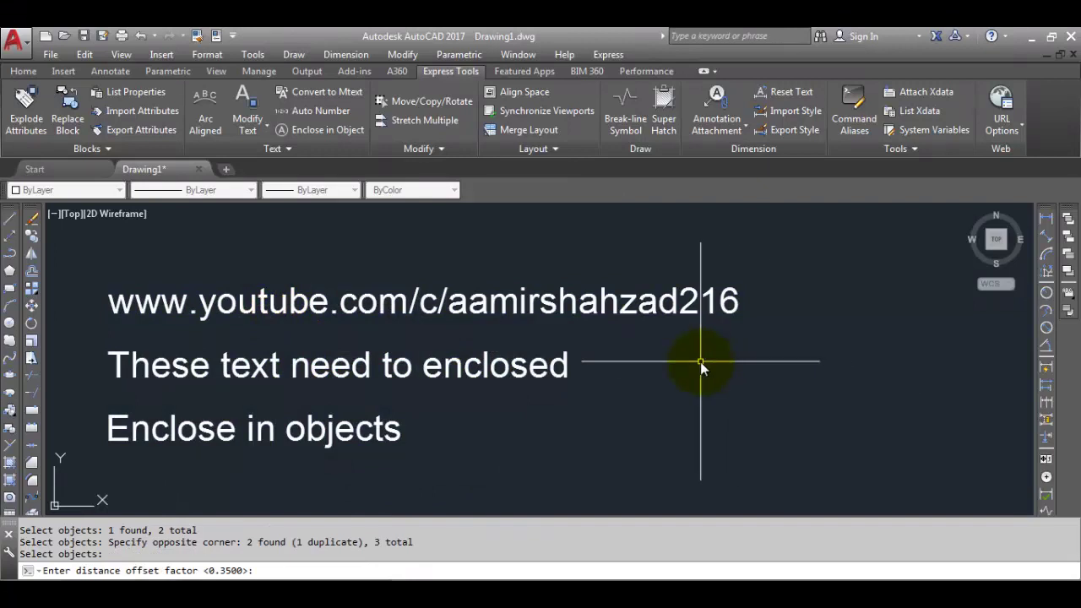
- Enclose the selected lines in constant-size circles using the 0.3500 offset
key("Return")
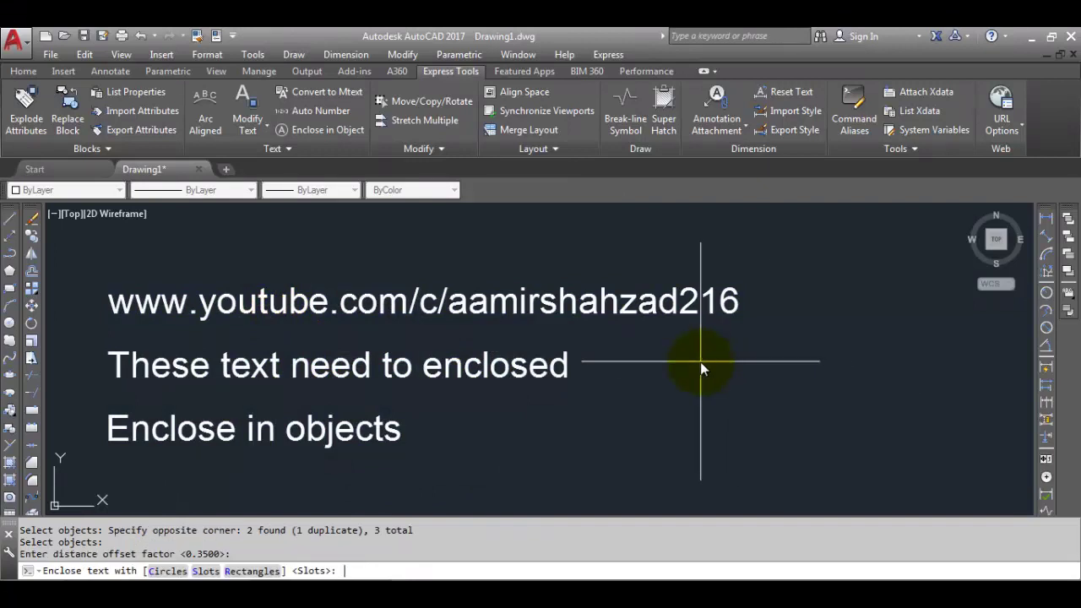
type("c")
key("Return")
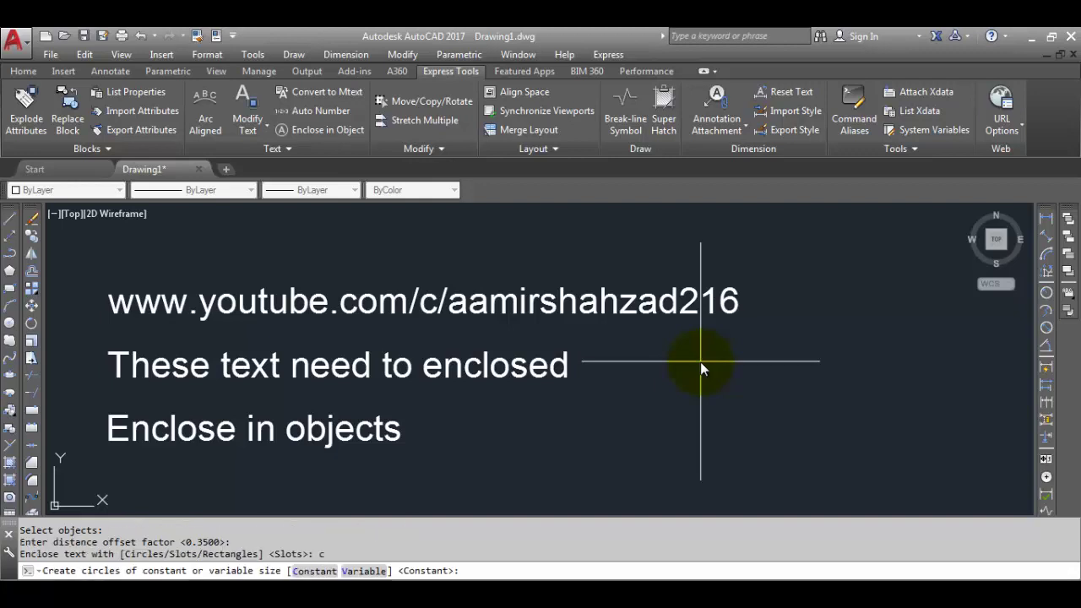
scroll(620, 327, "down", 2)
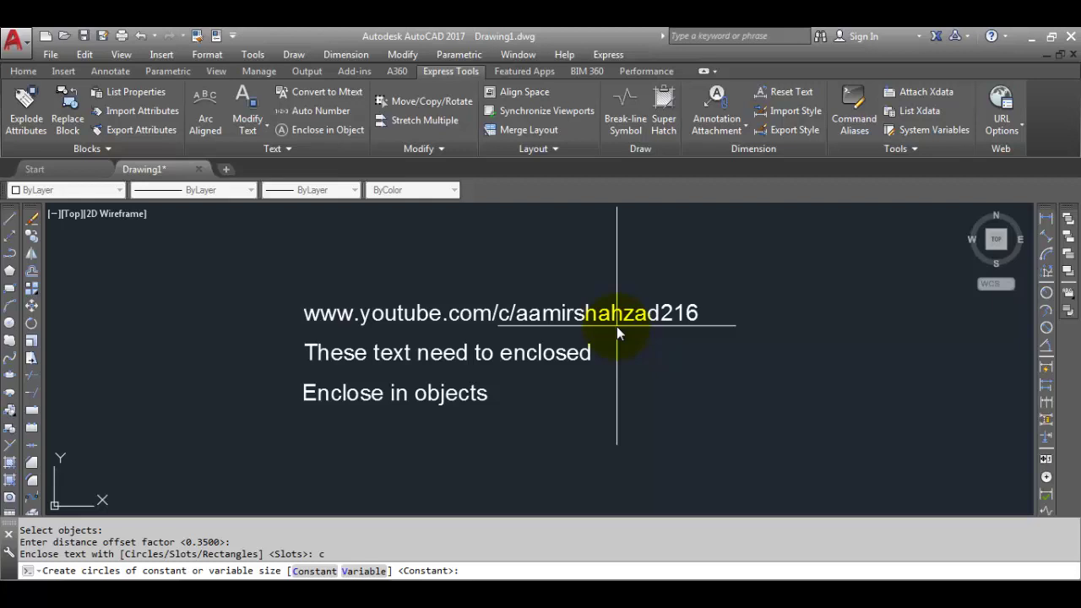
key("Return")
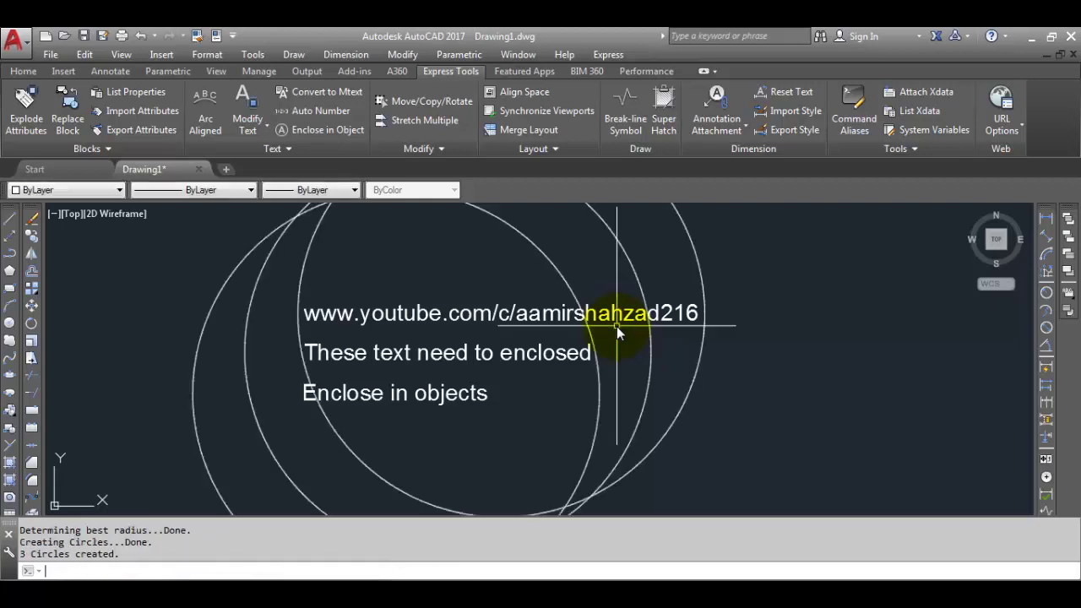
scroll(616, 326, "down", 1)
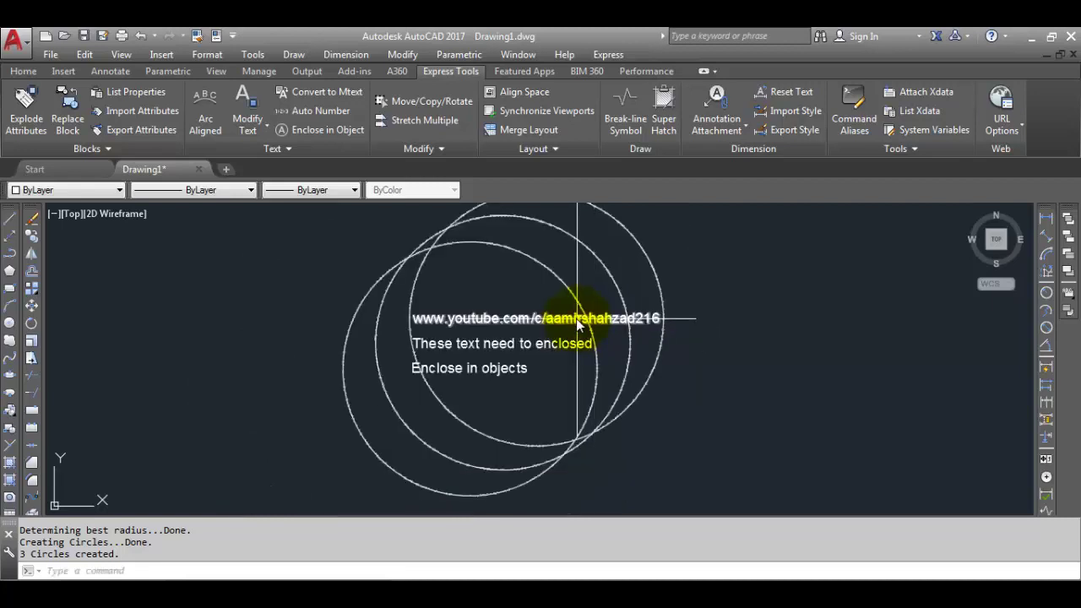
scroll(574, 321, "down", 2)
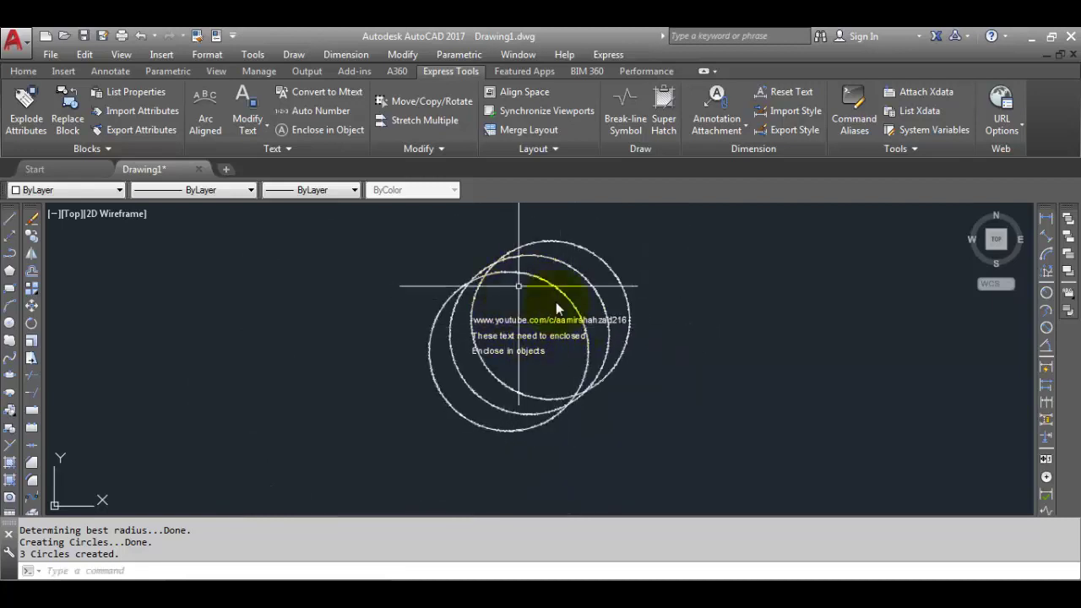
scroll(621, 321, "up", 2)
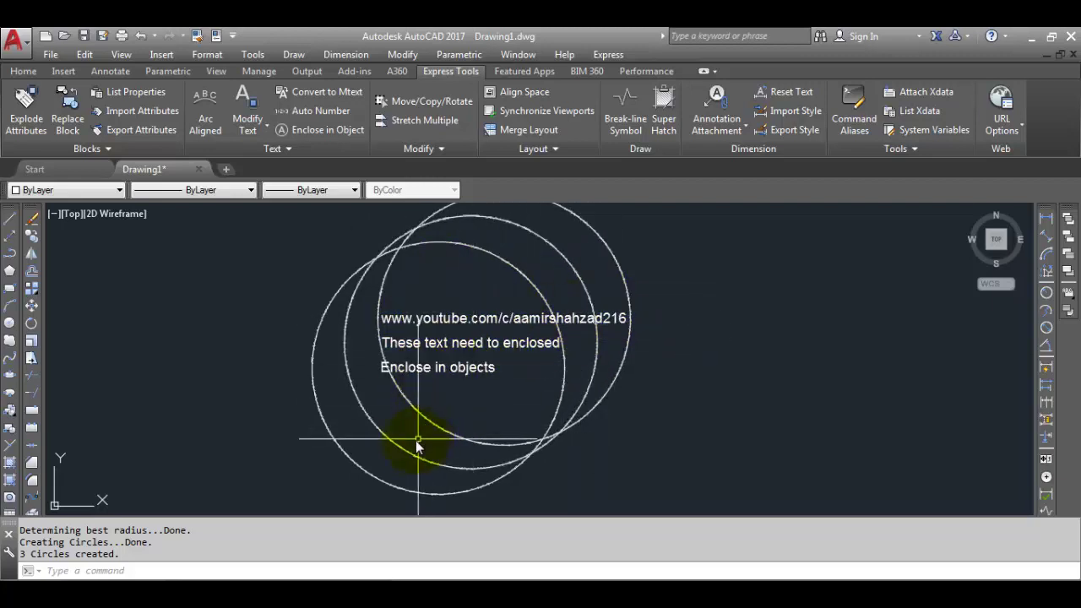
- Undo the three circles and enclose the URL text in a single constant-size circle
left_click(139, 35)
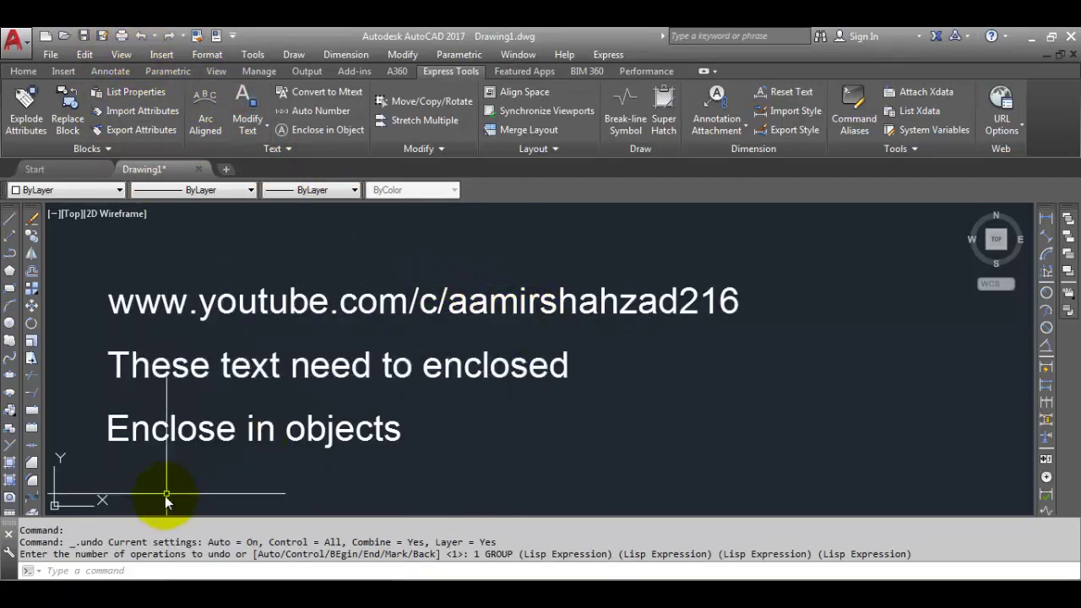
left_click(326, 130)
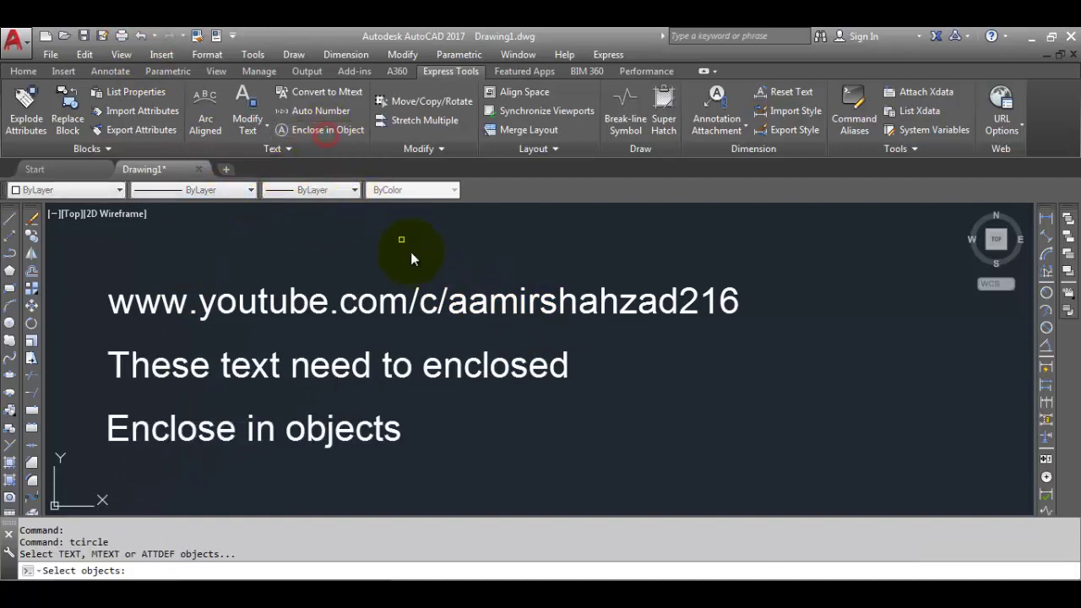
left_click(415, 302)
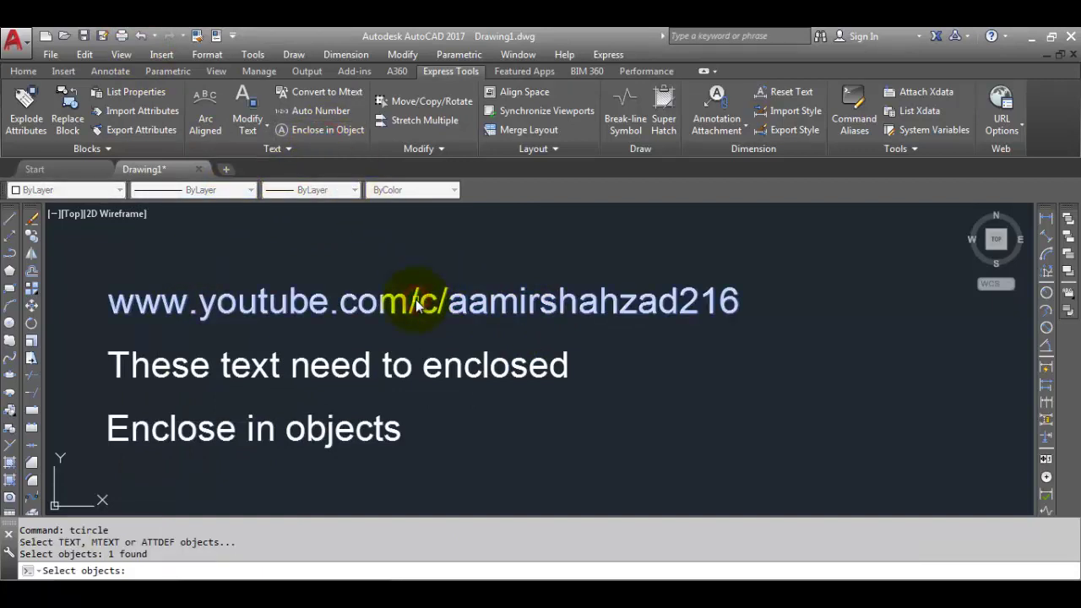
right_click(415, 304)
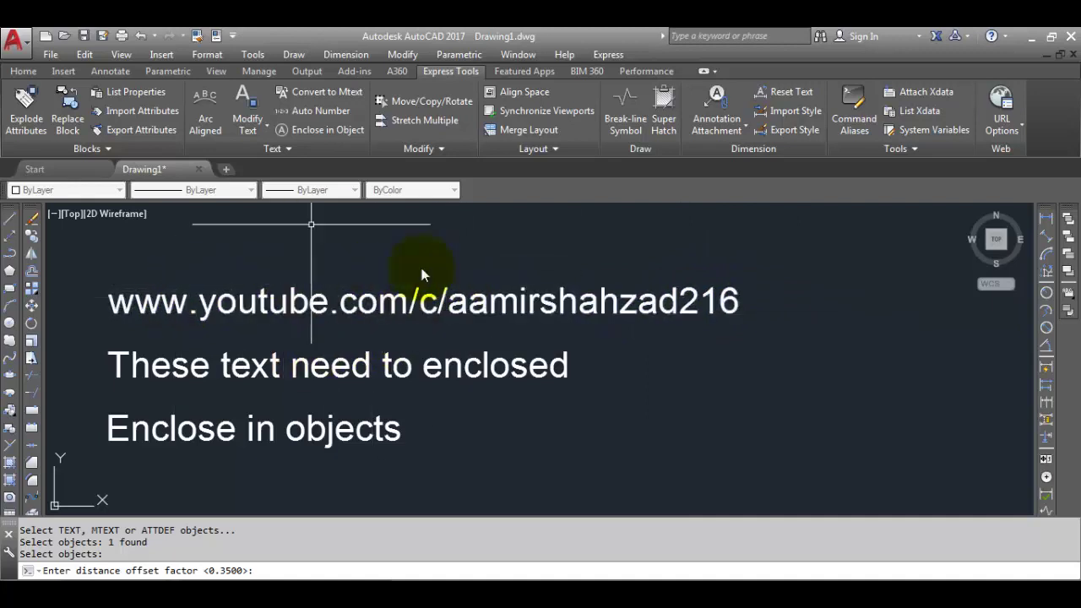
key("Return")
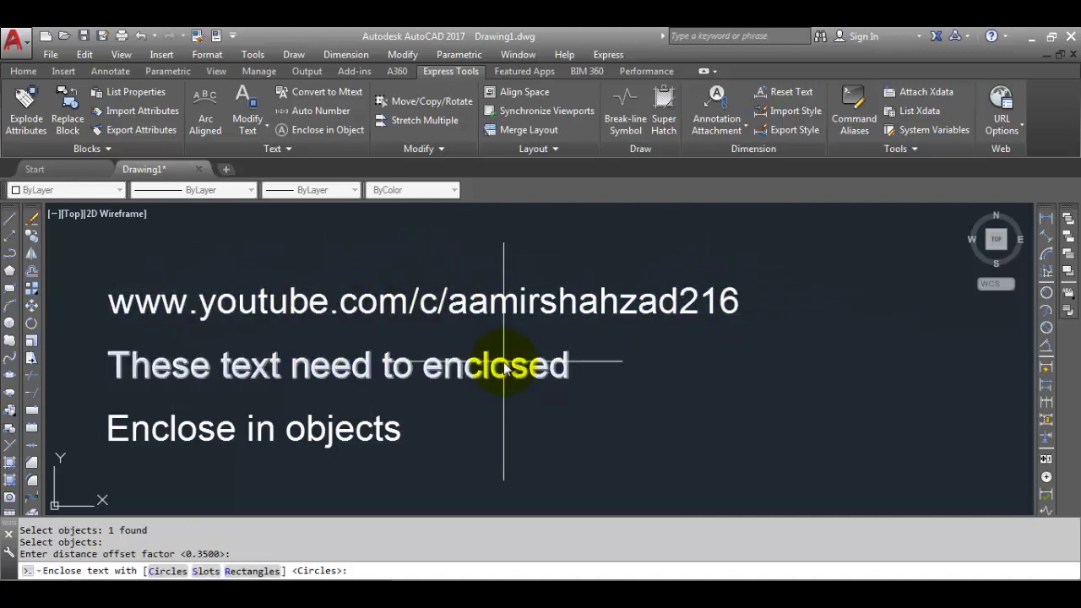
key("Return")
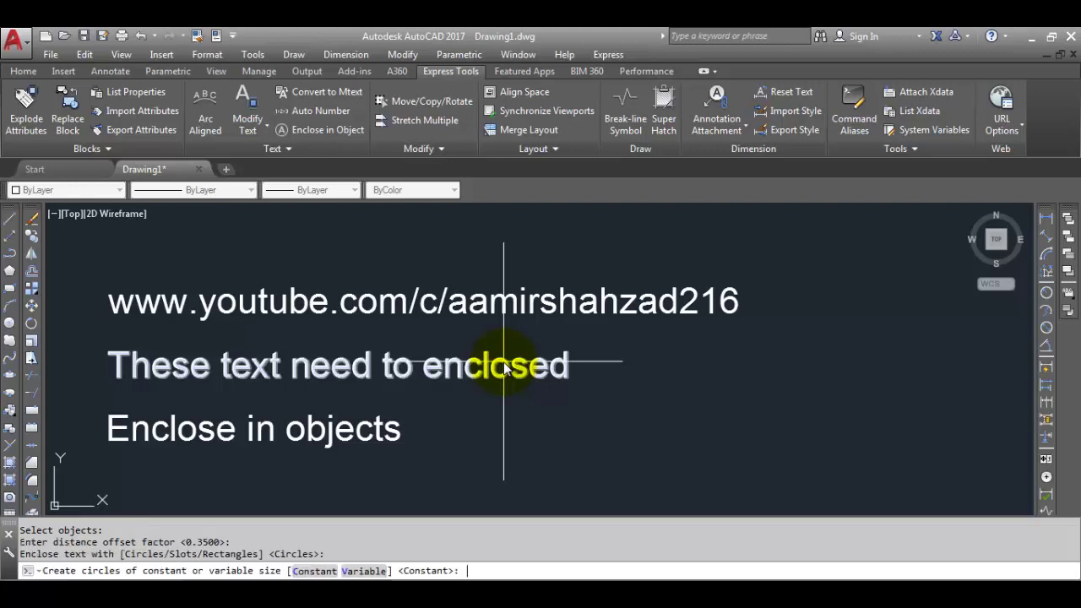
key("Return")
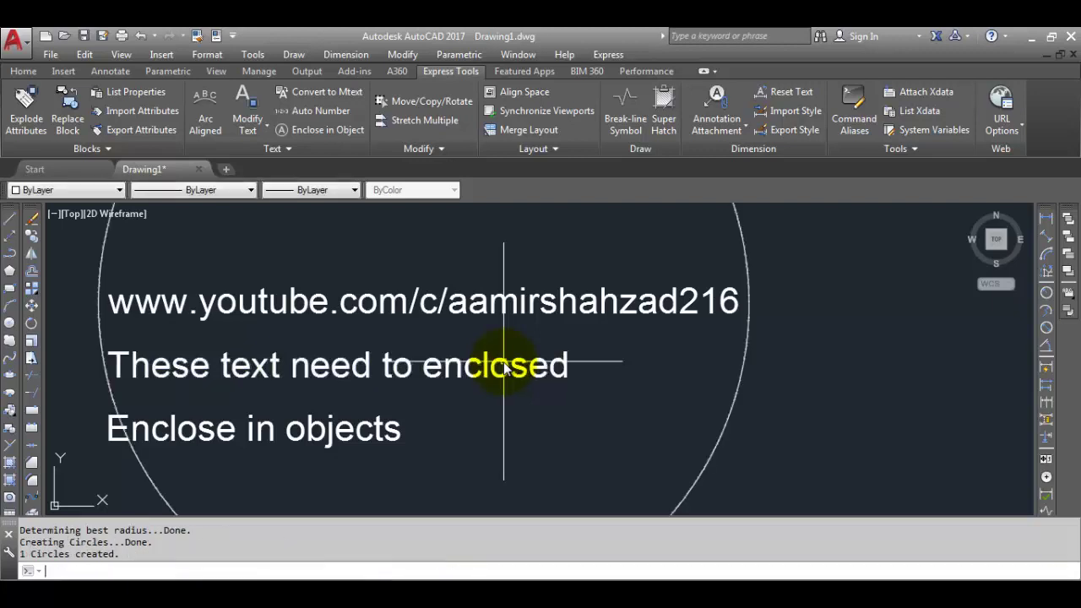
scroll(301, 330, "down", 2)
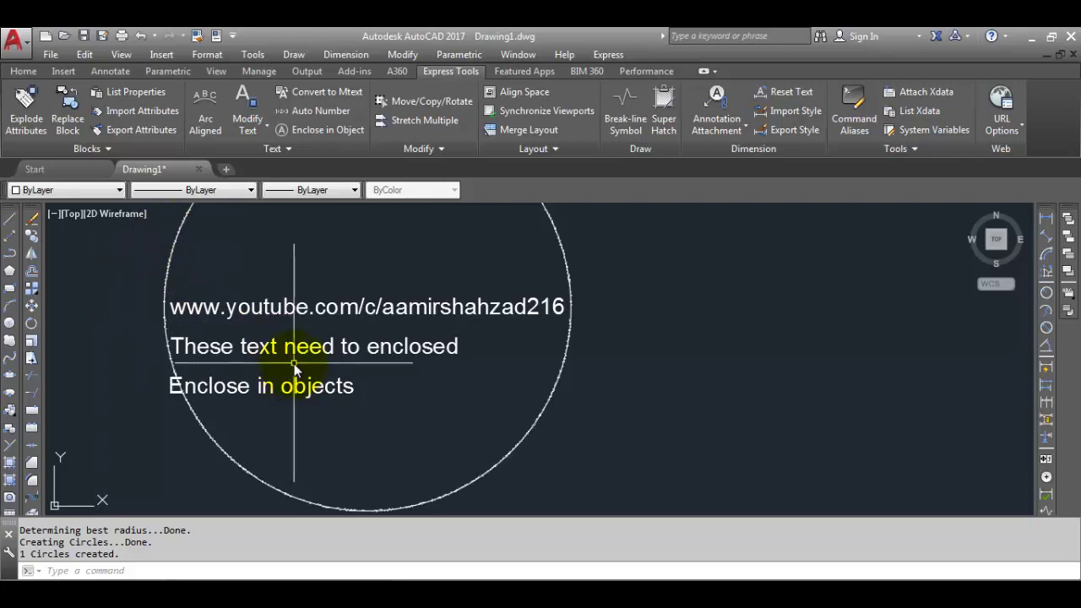
scroll(279, 329, "down", 3)
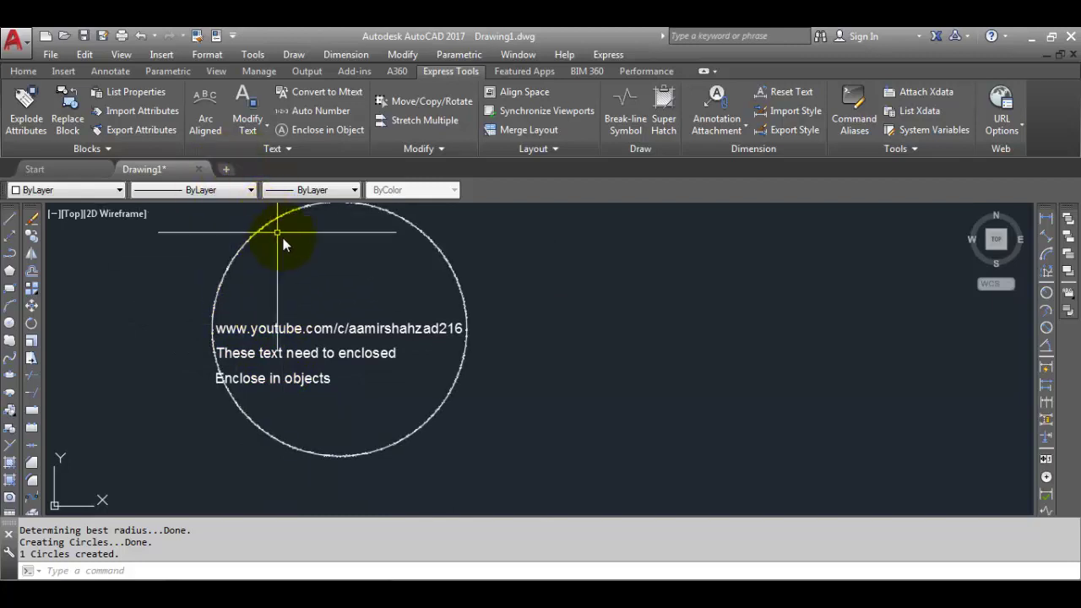
left_click(403, 250)
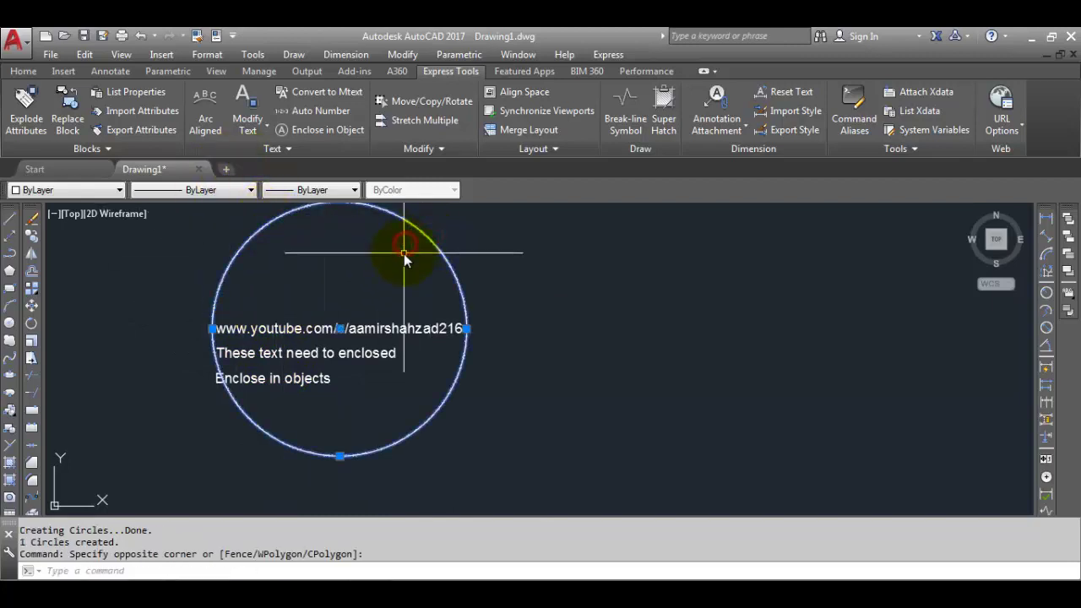
- Undo the zoom and the circle enclosing the text
left_click(147, 36)
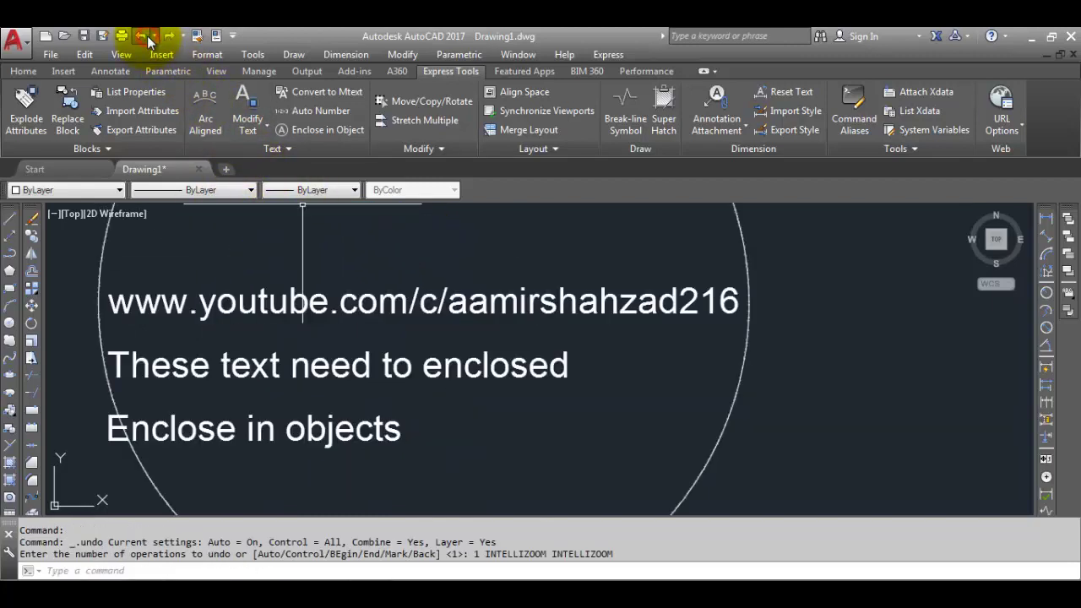
left_click(147, 35)
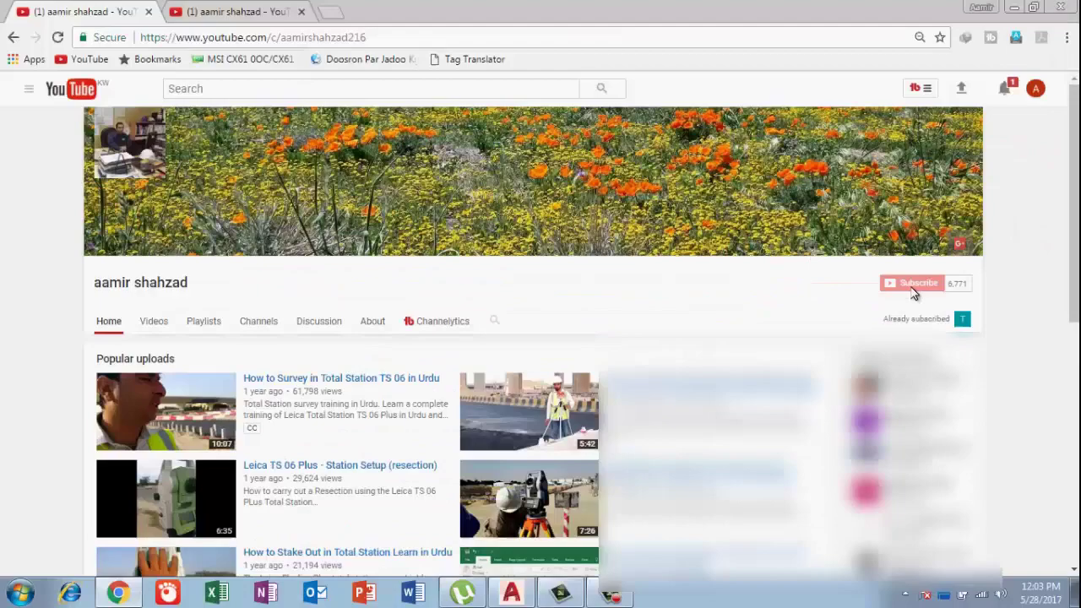
- Subscribe to the channel and save 'Send me all notifications' in the bell preferences
left_click(913, 287)
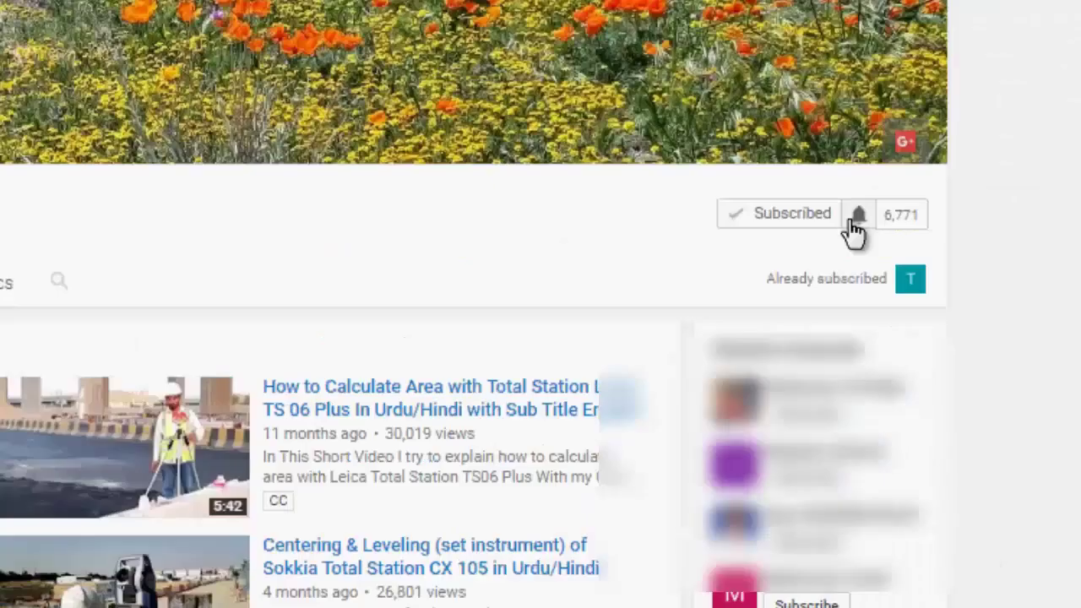
left_click(855, 218)
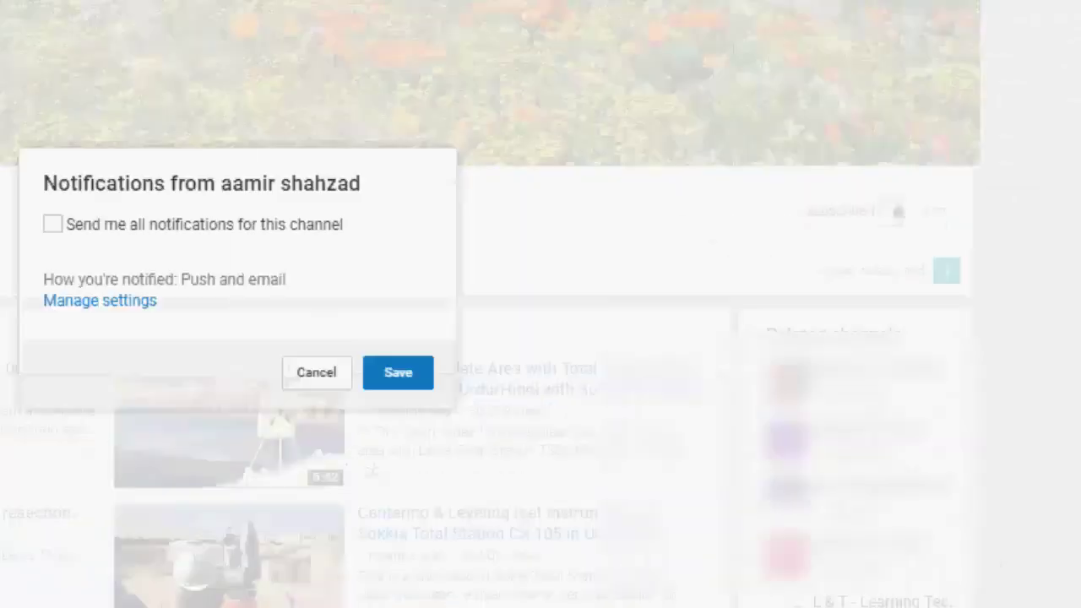
left_click(136, 234)
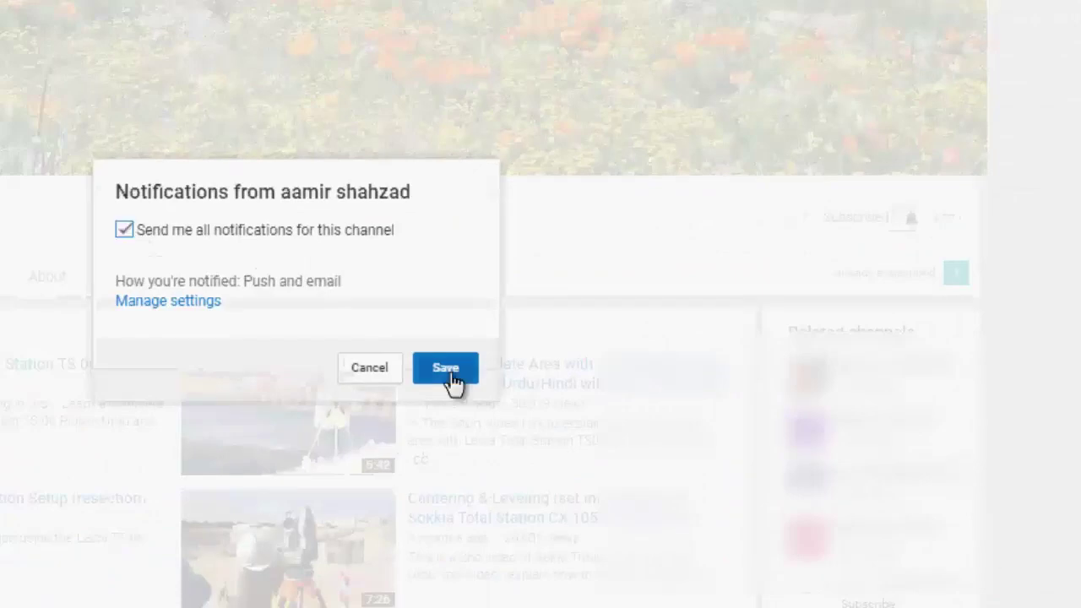
left_click(450, 372)
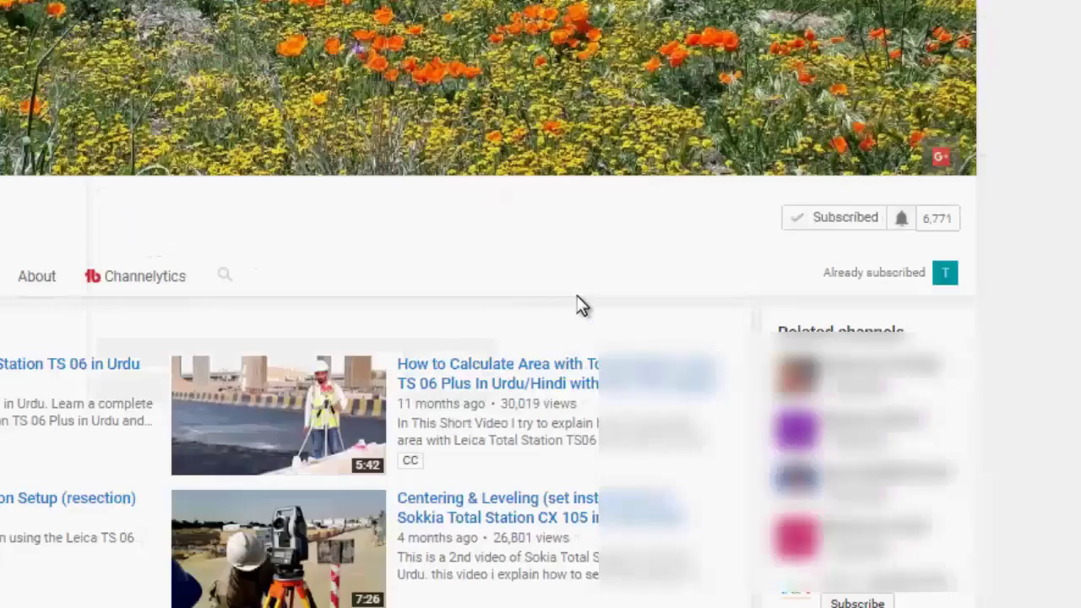